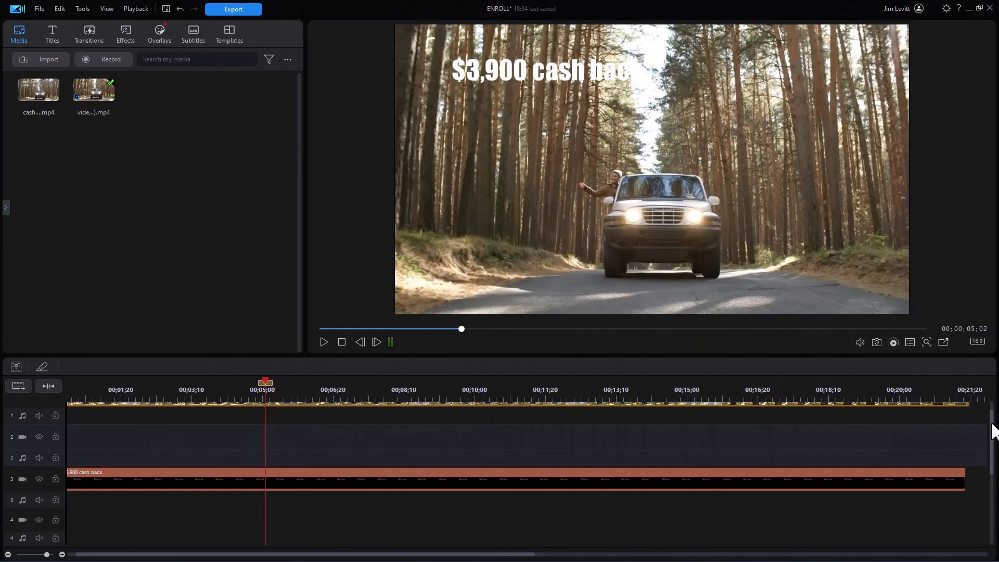
- Play a short stretch of the video to preview the $3,900 cash back title over the footage
left_click_drag(993, 431, 994, 401)
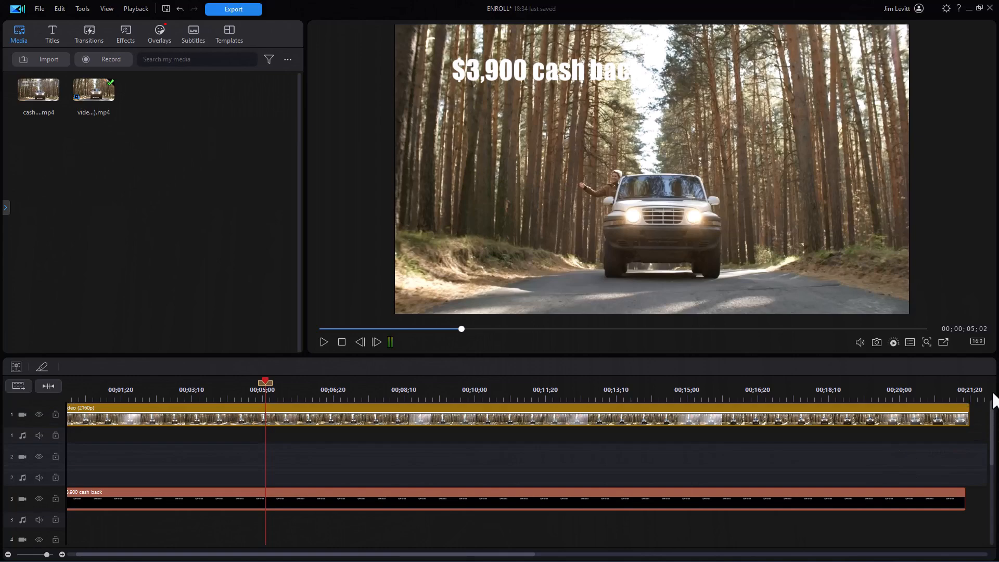
left_click(321, 340)
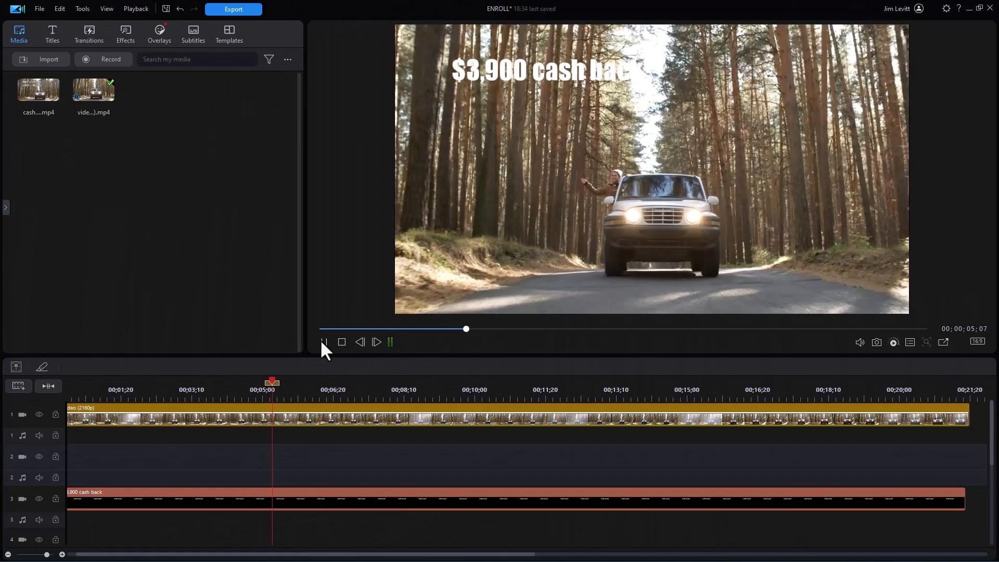
left_click(323, 341)
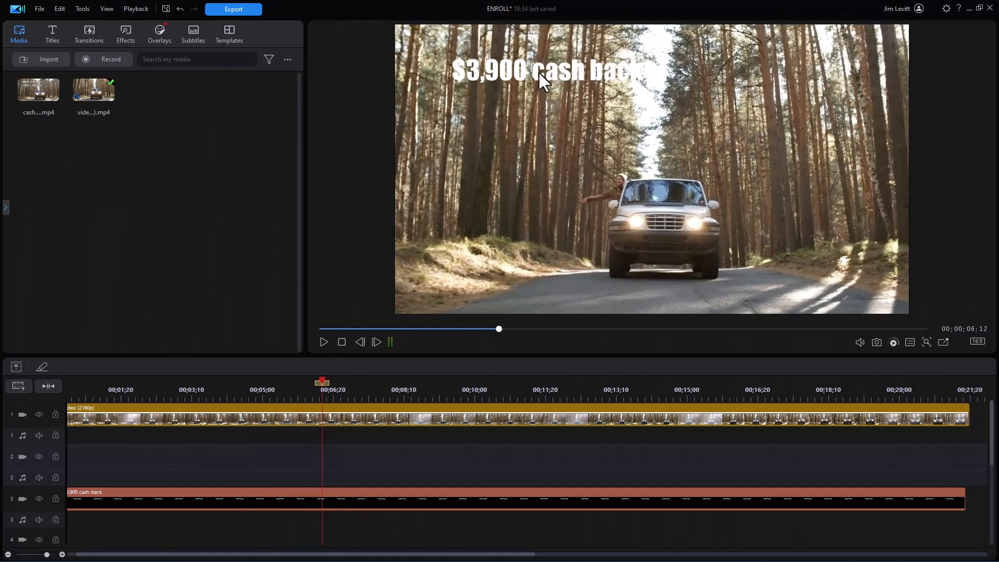
- Split the $3,900 cash back title clip on track 3 at 00;00;04;16
left_click(258, 495)
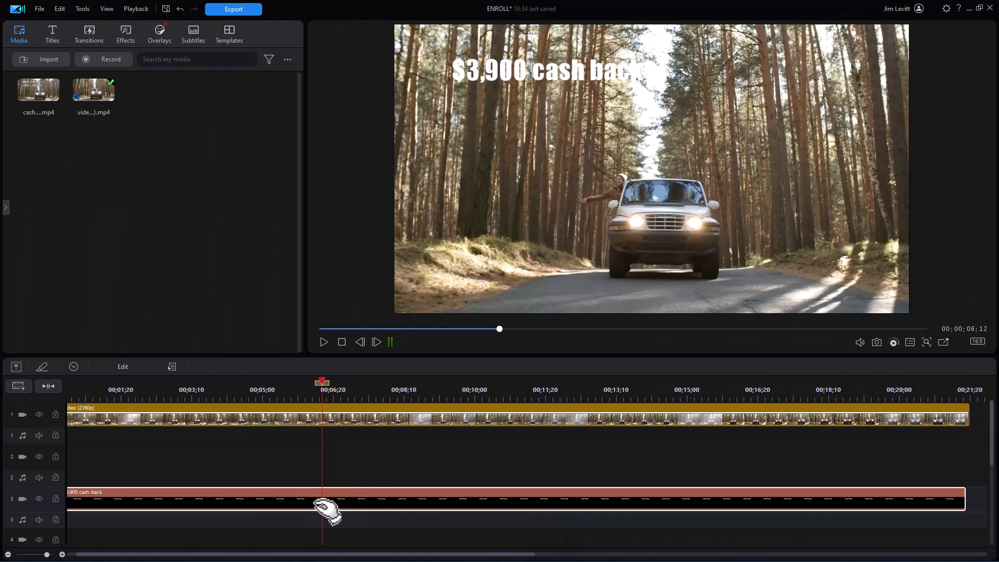
left_click(243, 388)
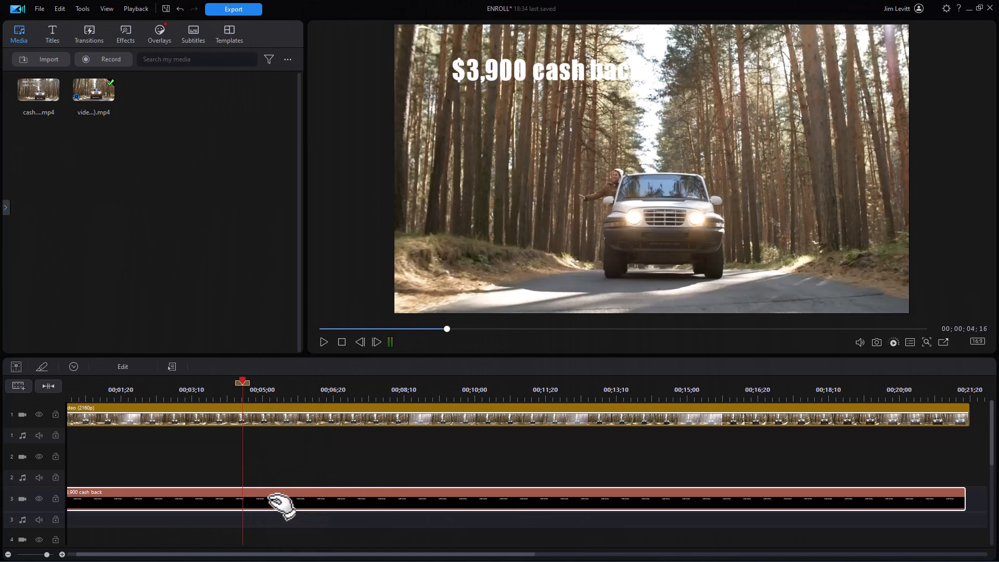
key("ctrl+t")
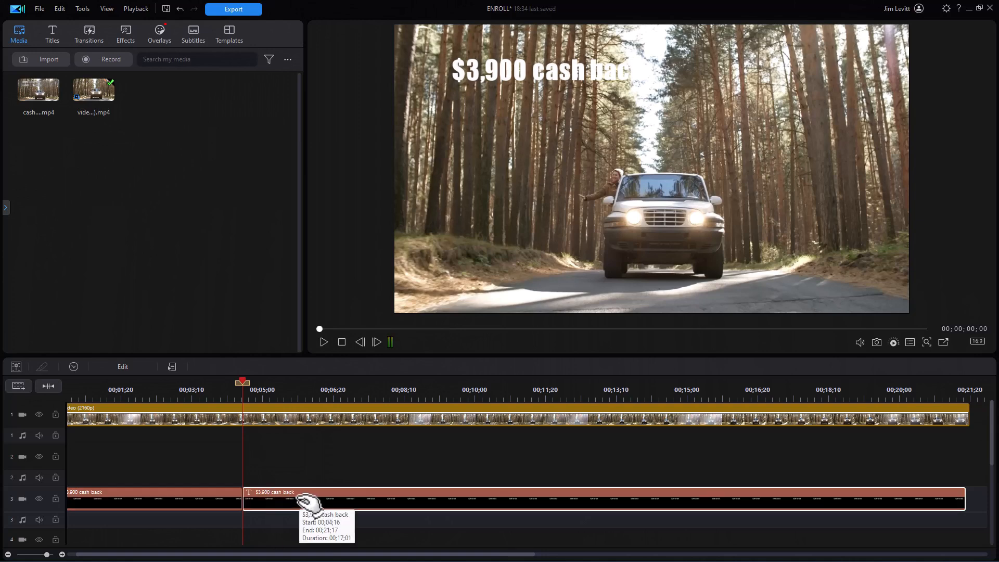
- Open the first part of the split $3,900 cash back title for editing and turn off its Font Face
left_click(196, 497)
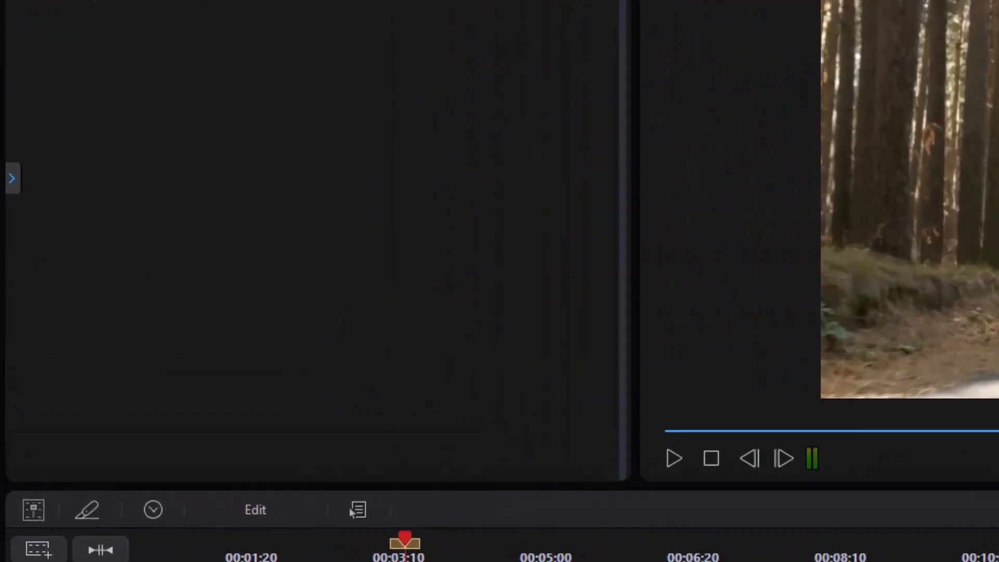
left_click(275, 533)
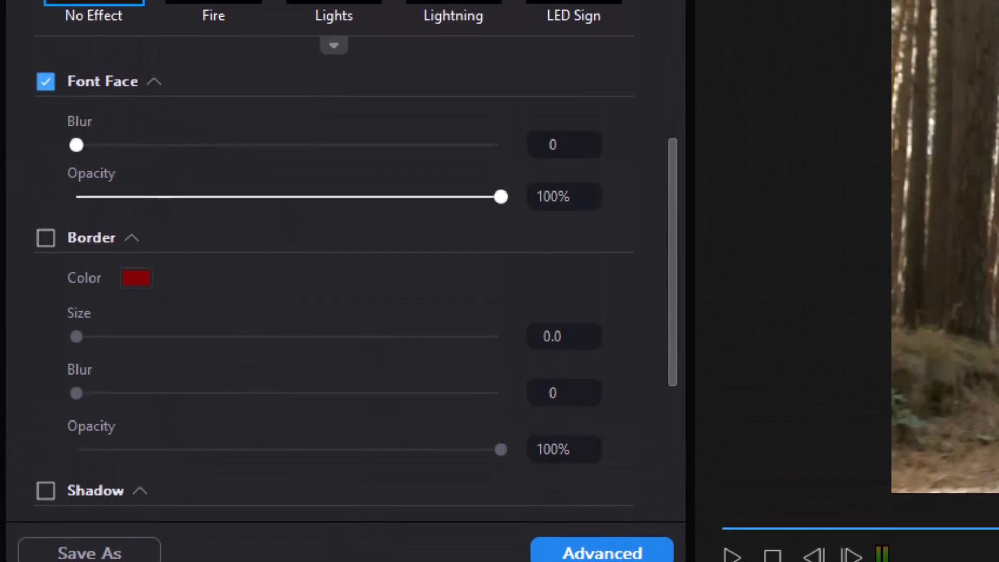
left_click(46, 82)
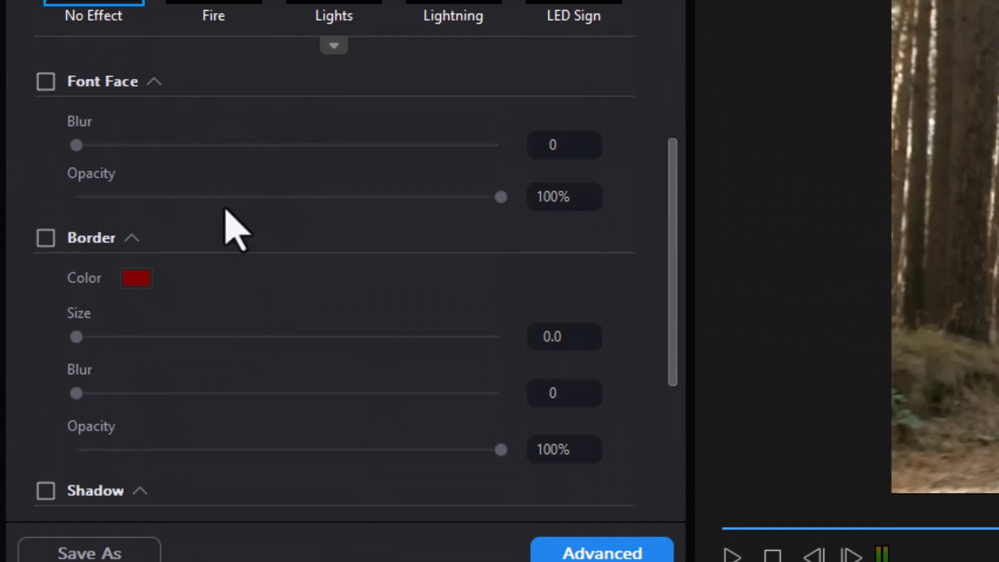
- Enable the title's Border, set its color to white (FFFFFF) and its size to 3.5, and play the result
left_click(45, 240)
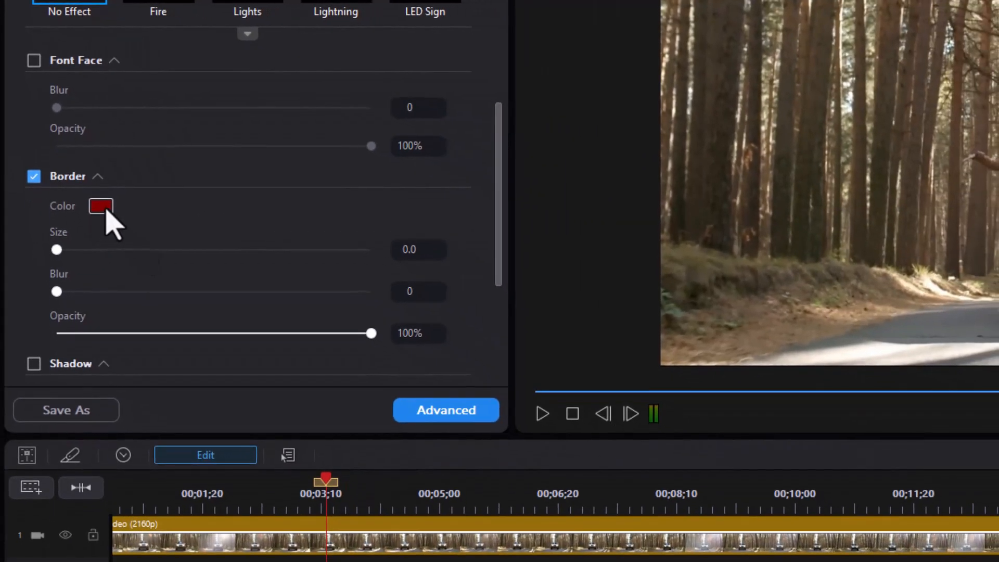
left_click(106, 210)
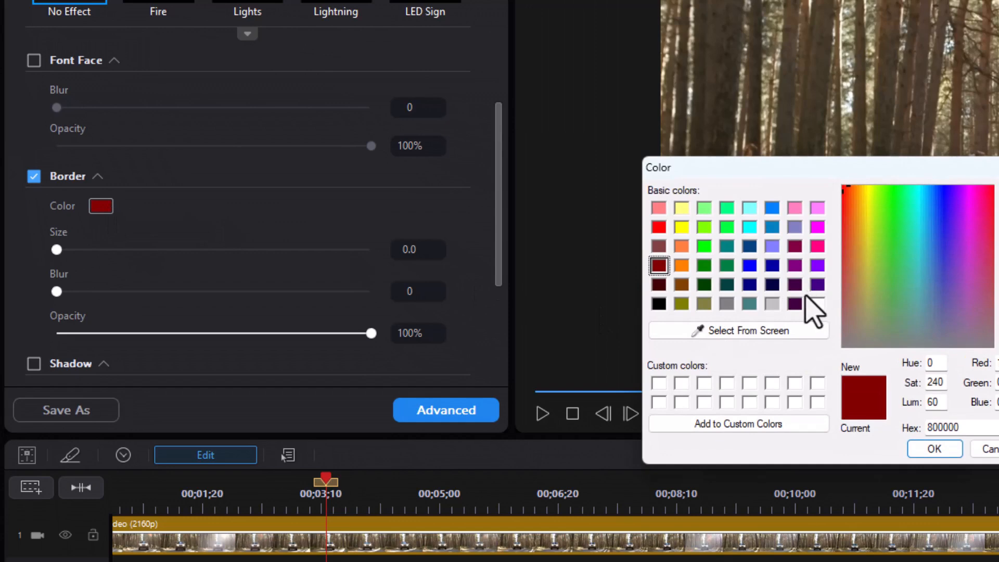
left_click(818, 304)
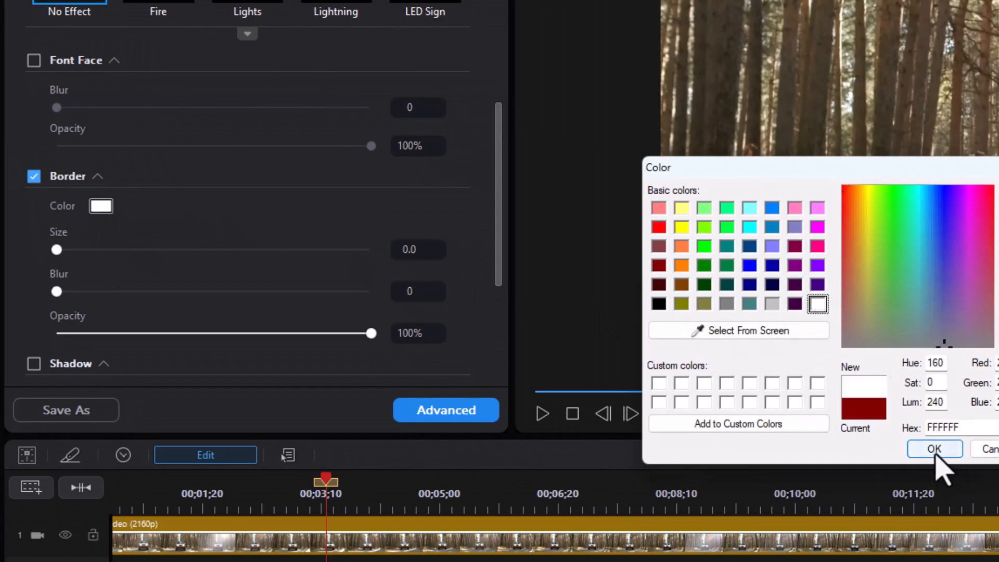
left_click(938, 450)
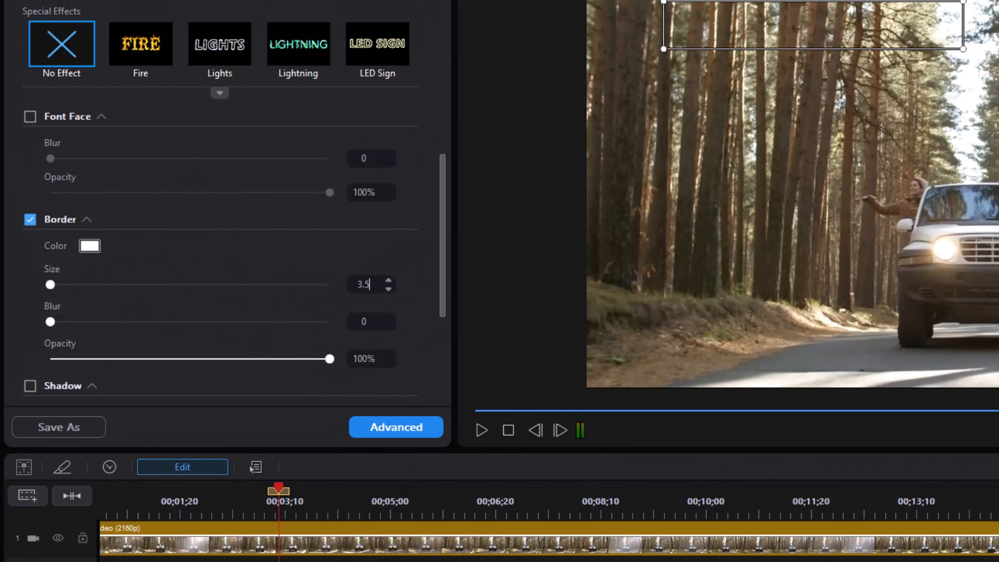
key("Return")
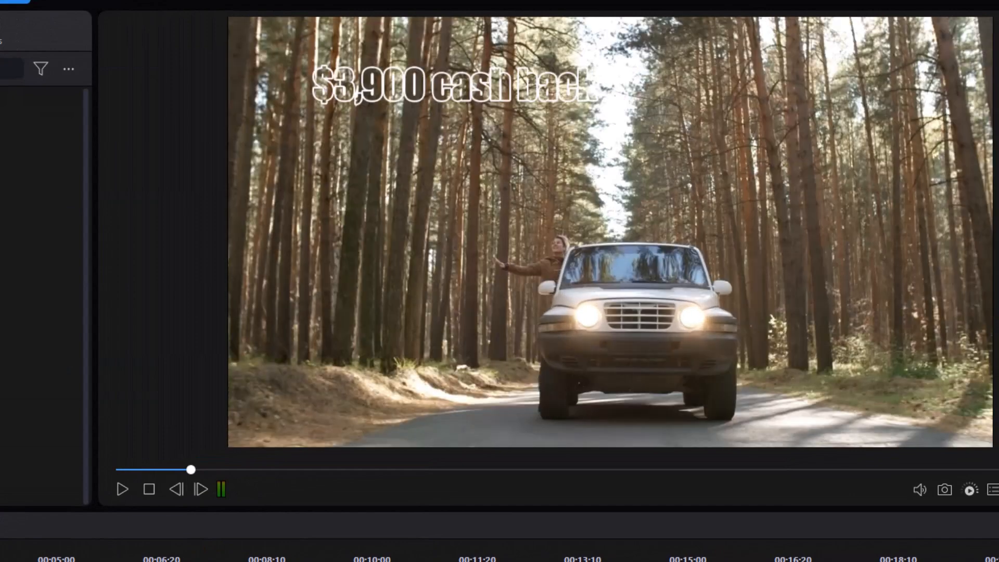
key("space")
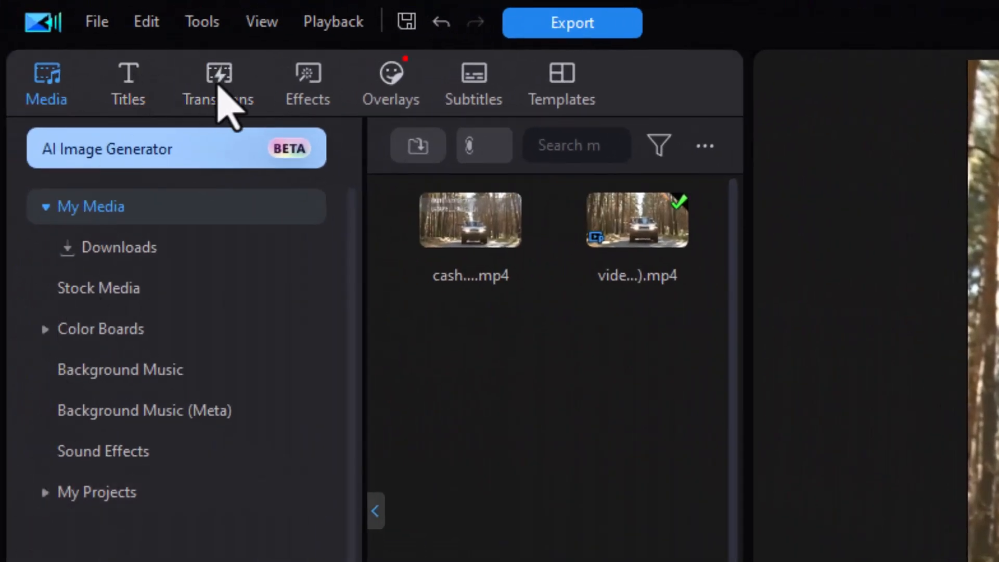
- Add a Fade transition between the two $3,900 cash back clips on track 3 and play through it
left_click(219, 90)
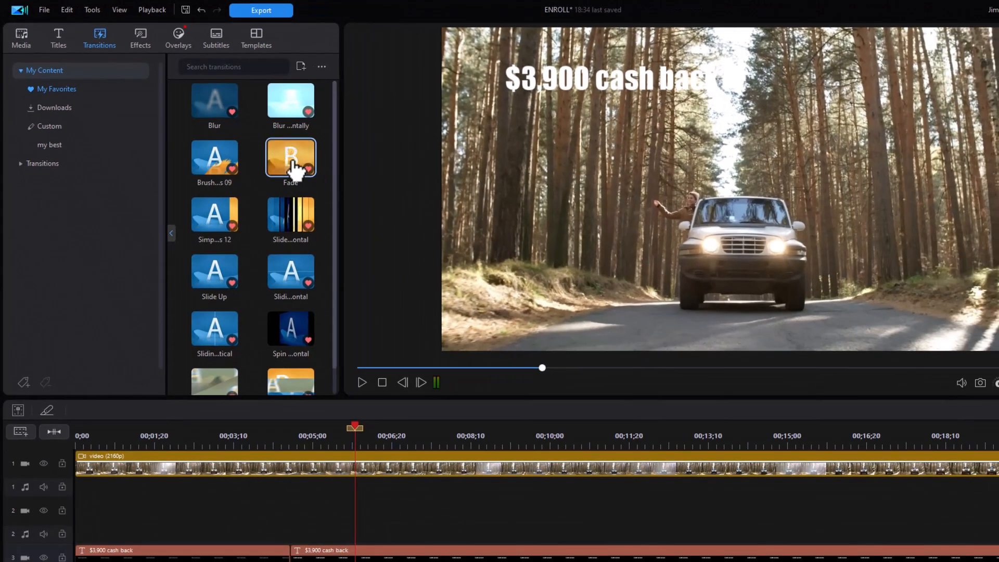
left_click_drag(290, 159, 286, 560)
left_click_drag(265, 431, 163, 446)
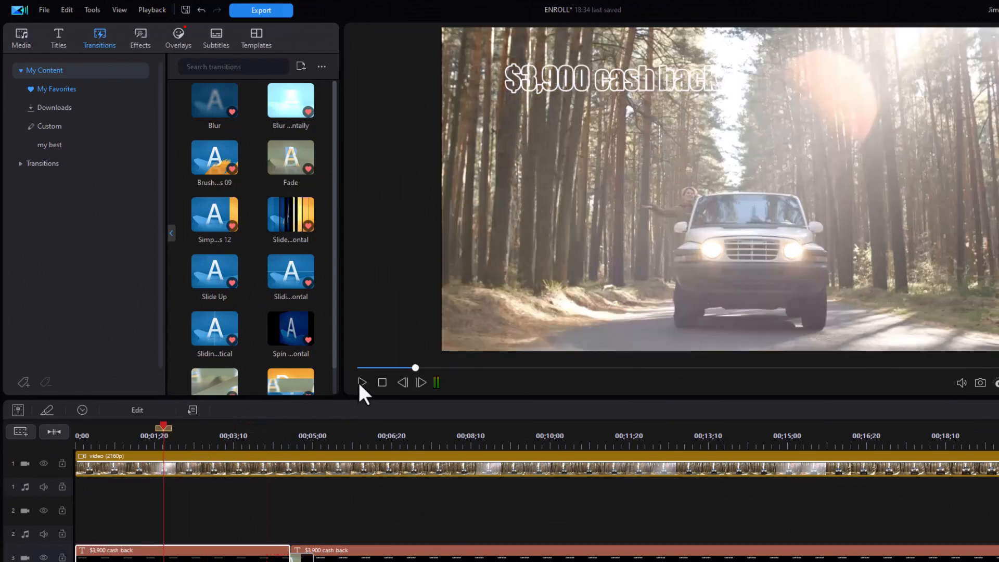
left_click(361, 381)
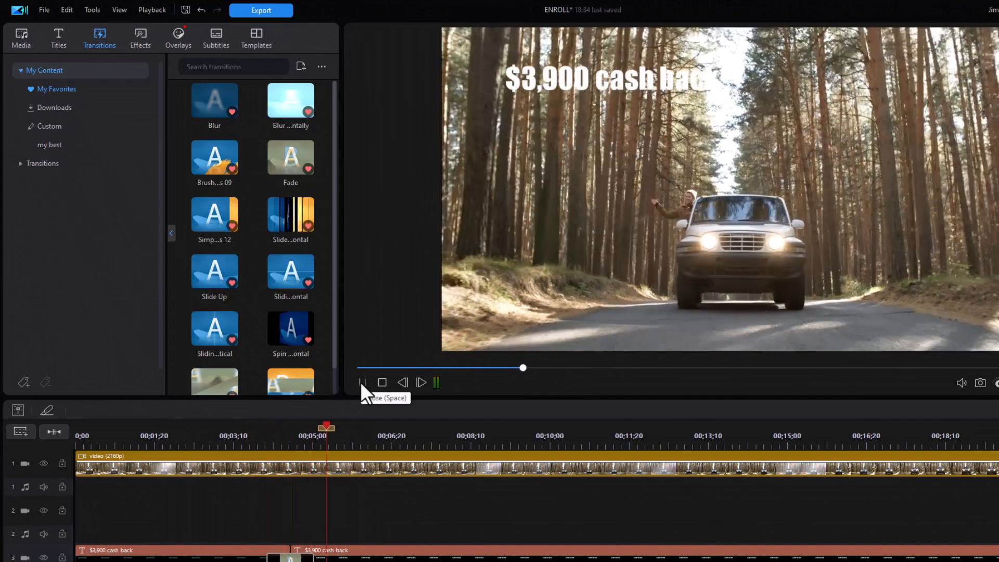
left_click(362, 383)
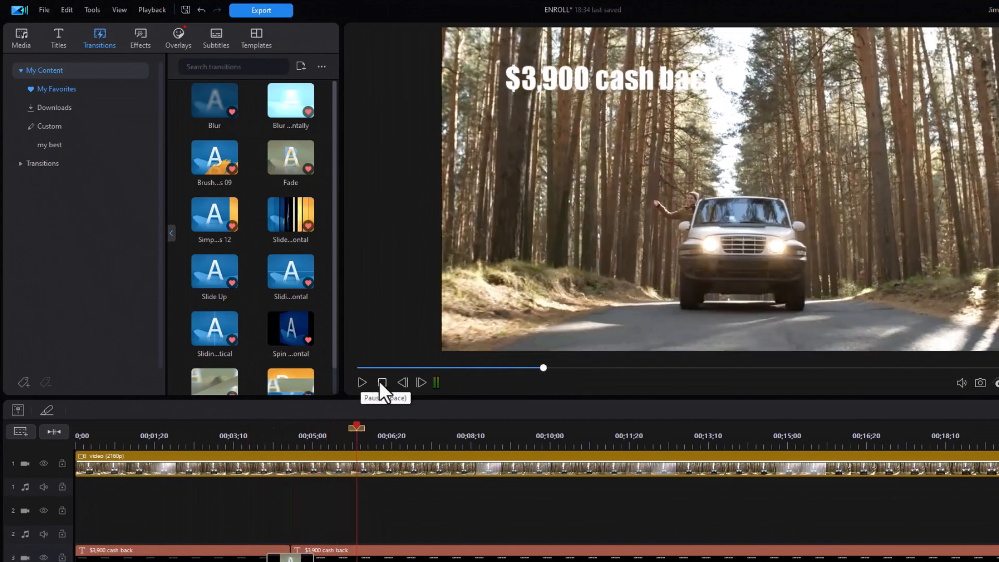
- Copy the second, solid $3,900 cash back clip and paste it at the start of track 4
left_click(605, 555)
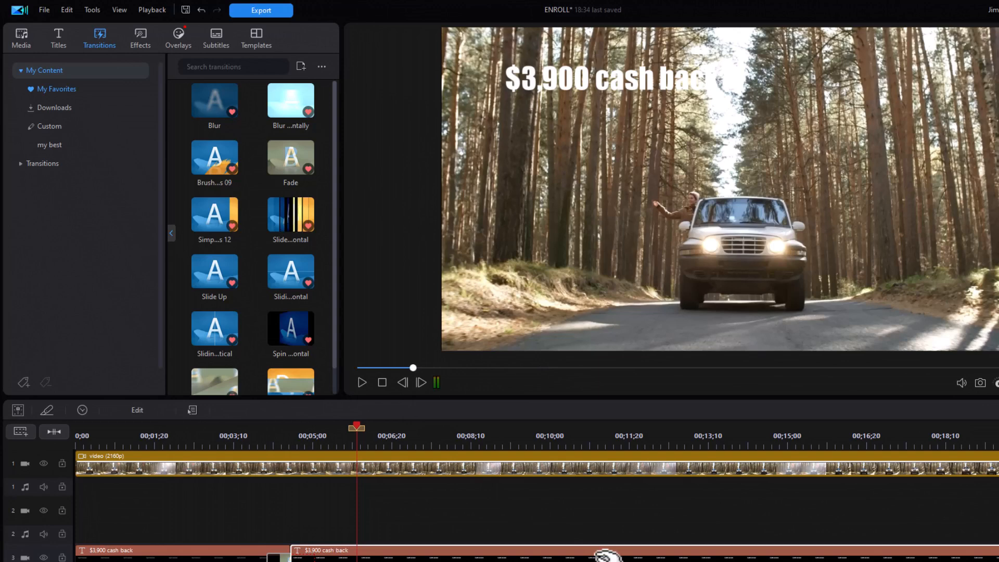
double_click(605, 556)
scroll(541, 558, "right", 2)
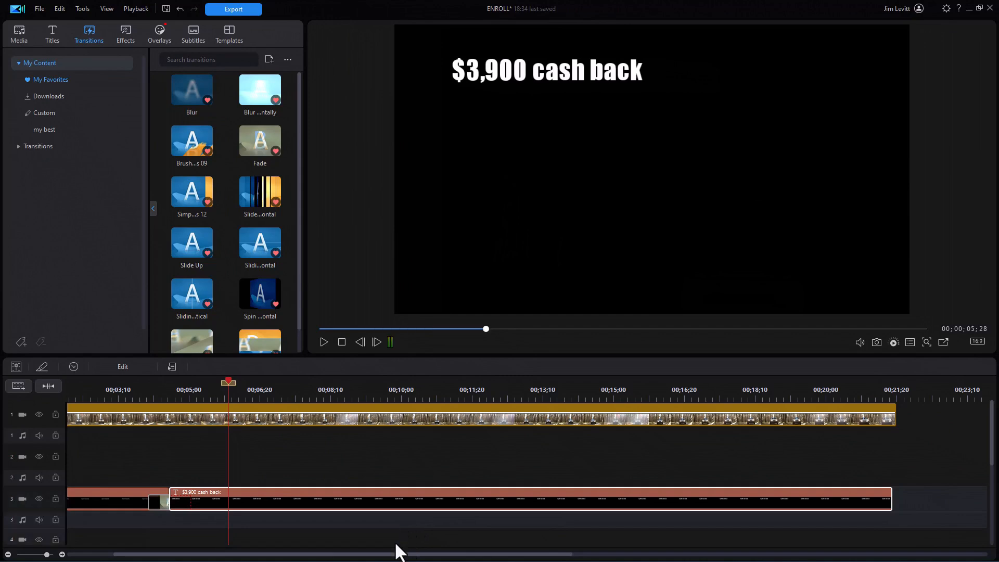
left_click(396, 544)
key("Home")
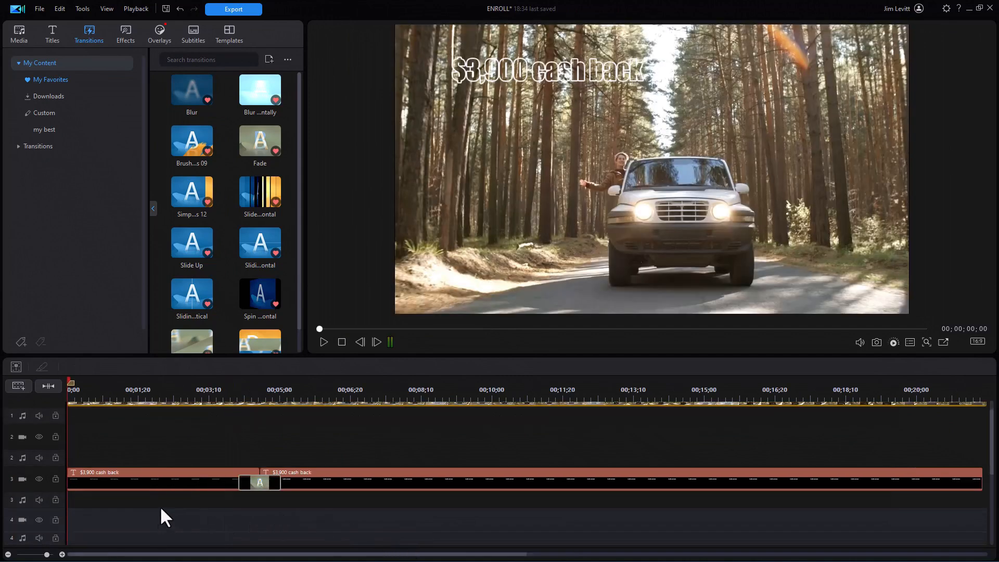
key("ctrl+v")
- Extend the pasted title clip on track 4 to 00;00;21;17 so it ends with the title on track 3
scroll(650, 524, "right", 2)
left_click_drag(608, 520, 799, 525)
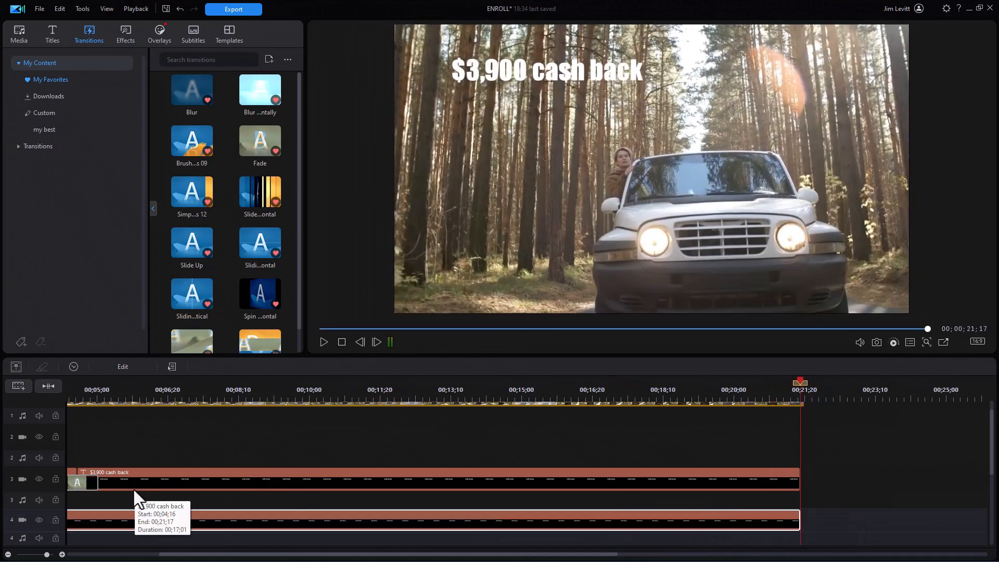
scroll(321, 557, "left", 2)
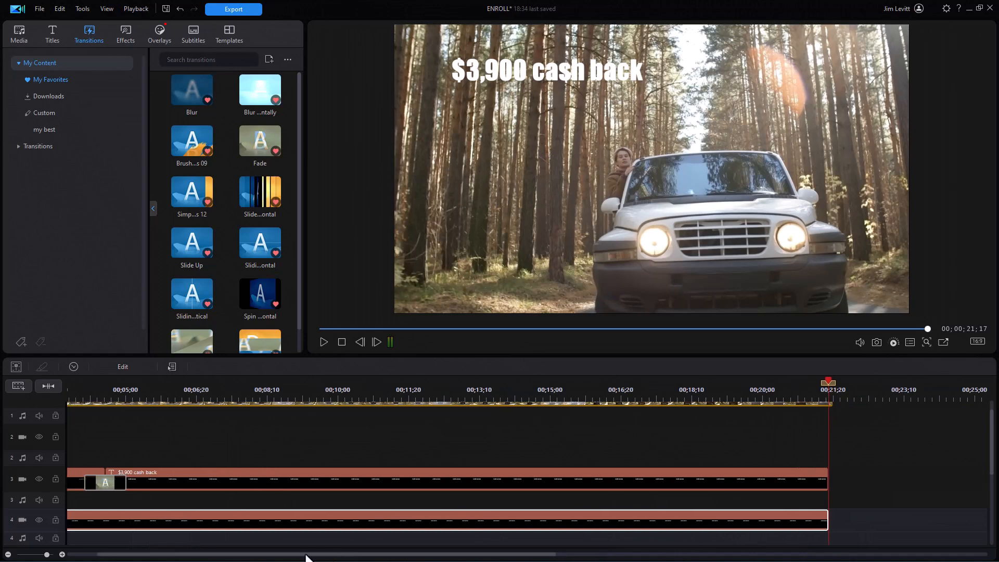
scroll(135, 556, "left", 5)
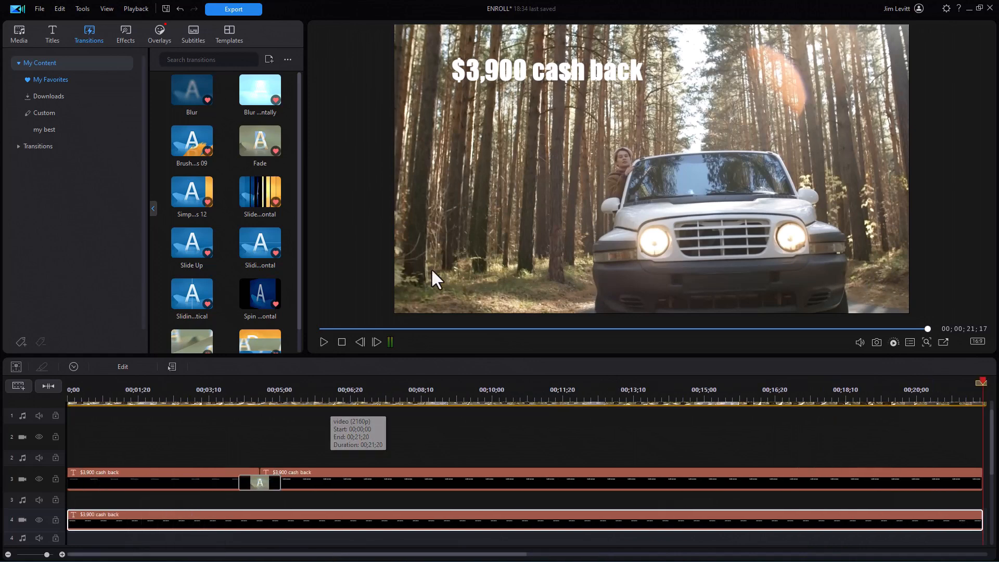
- Change the track 4 title's text to "or 2.9% APR" and move it directly below the $3,900 cash back line
left_click(481, 73)
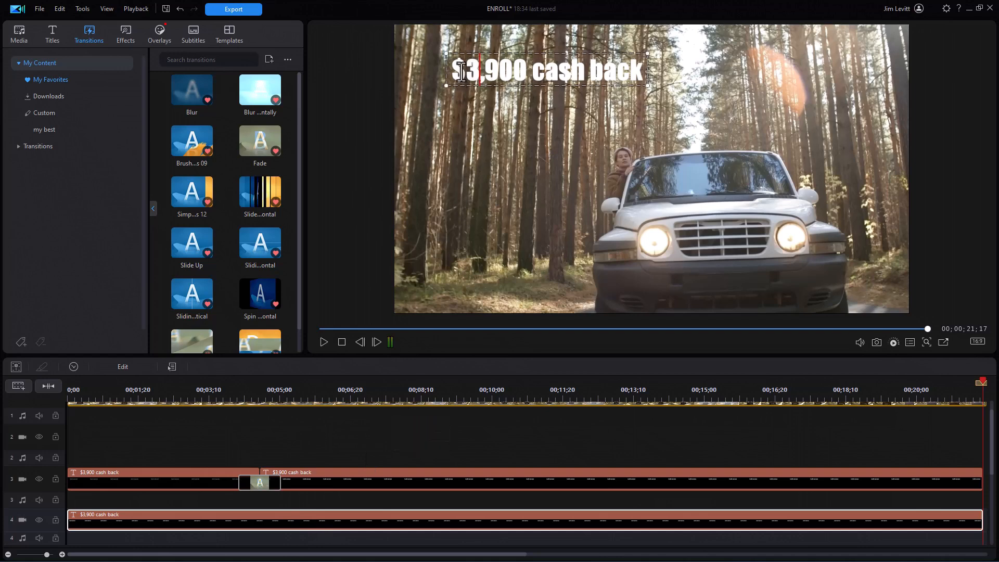
left_click_drag(455, 73, 682, 128)
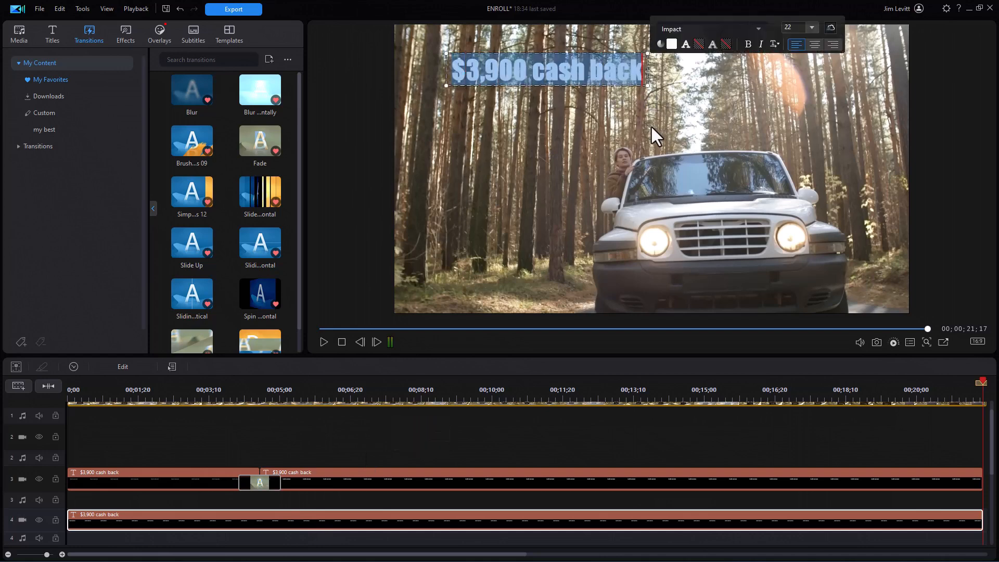
type("or")
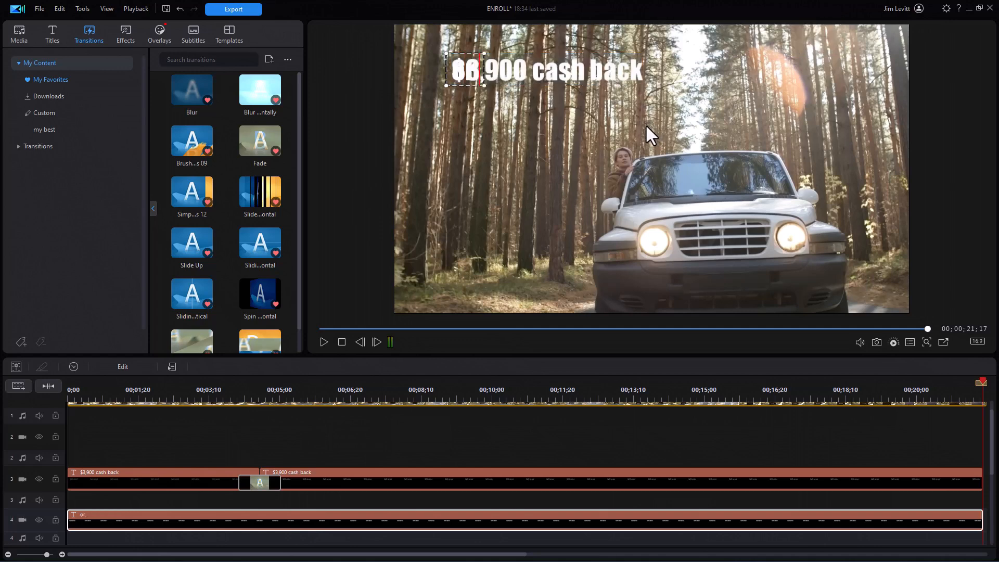
type(" 2.9")
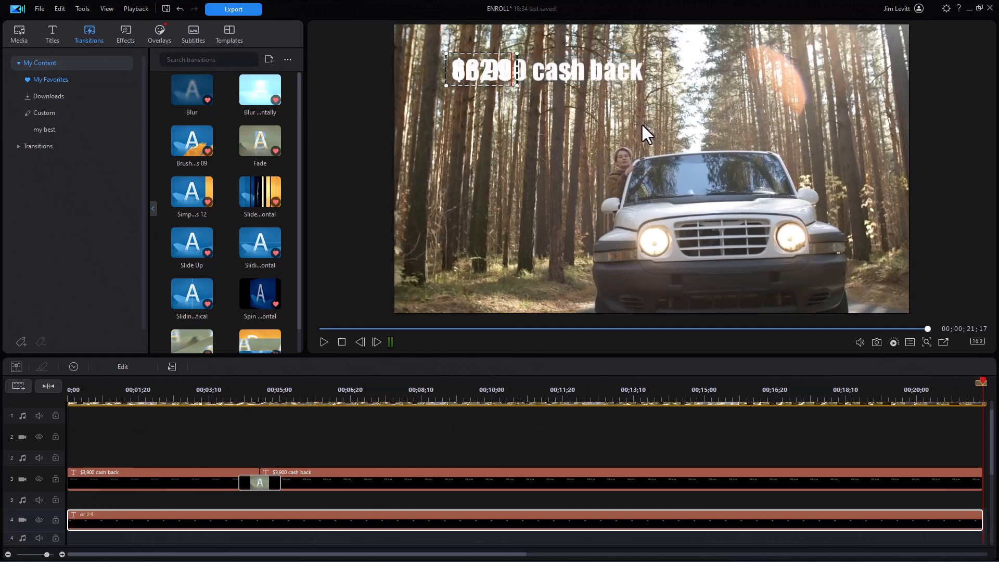
type("% APR")
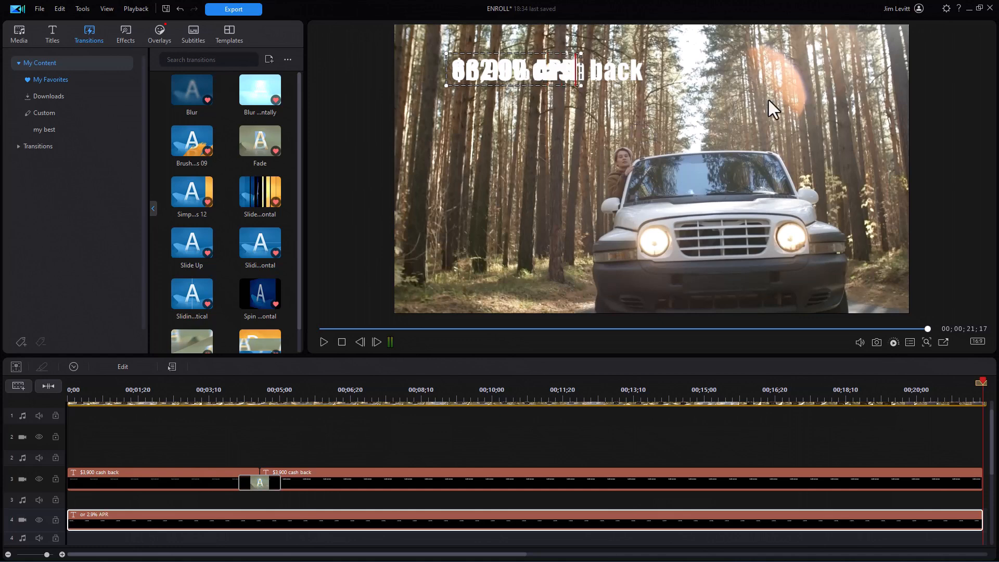
left_click_drag(508, 50, 509, 79)
left_click(546, 132)
- Split the "or 2.9% APR" title clip on track 4 at 00;00;08;11
left_click(175, 395)
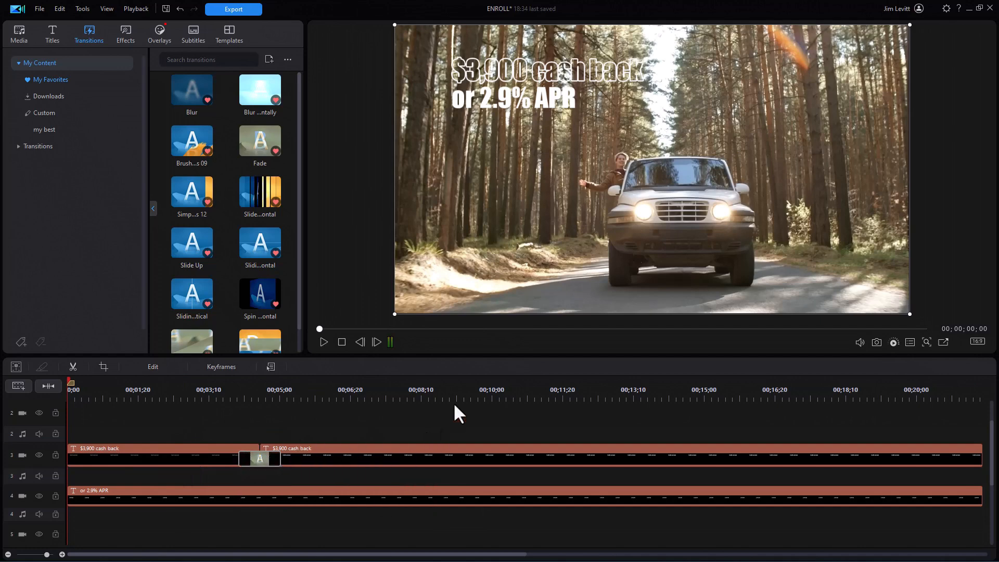
left_click(415, 387)
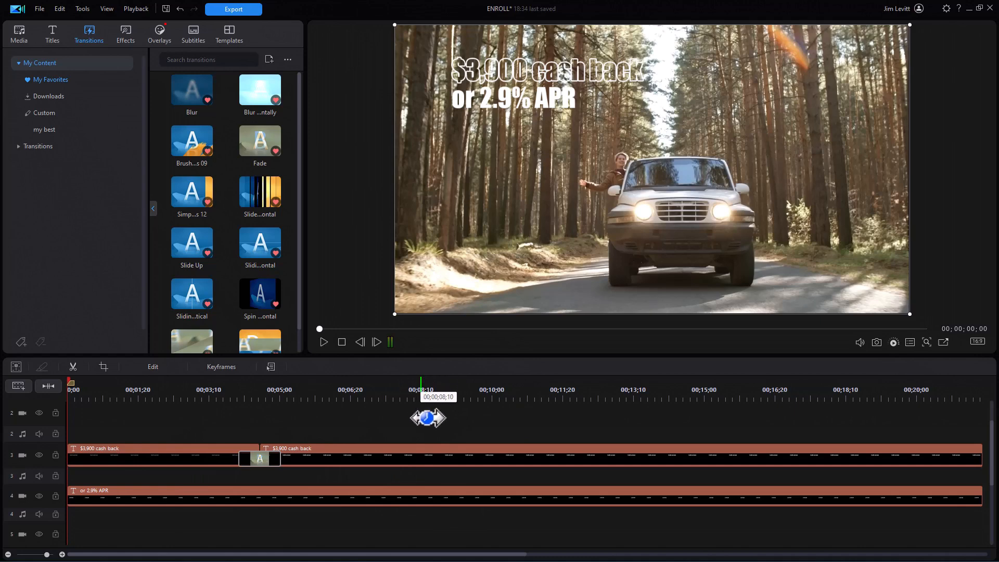
left_click(443, 496)
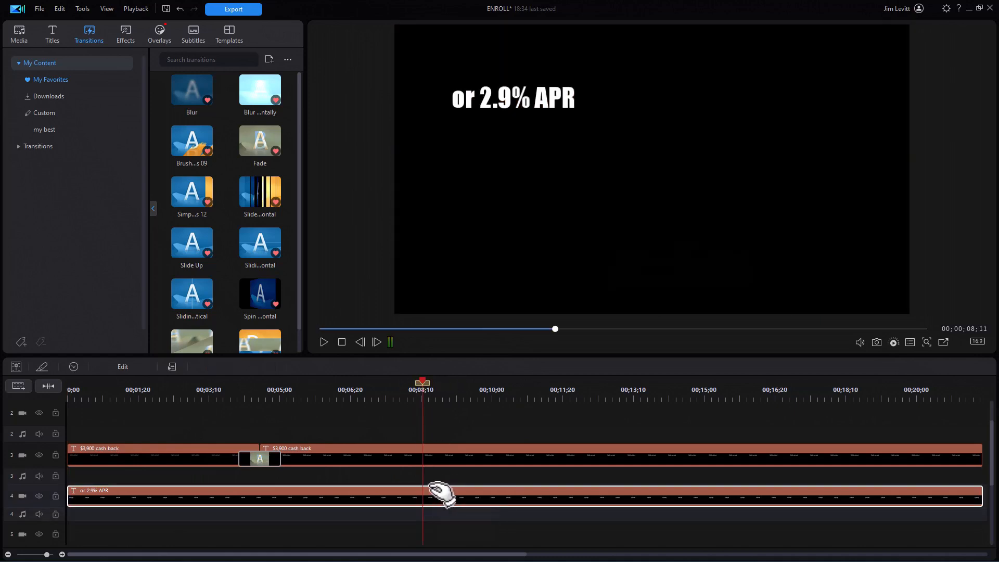
key("ctrl+t")
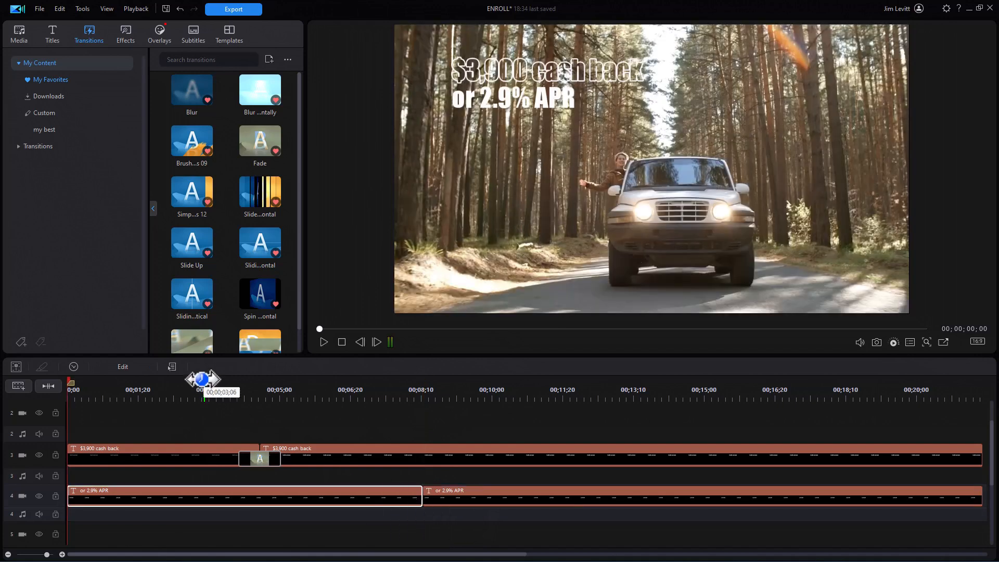
- Turn off the font face of the first "or 2.9% APR" clip on track 4 and give it a white border of size 3.5
left_click(126, 366)
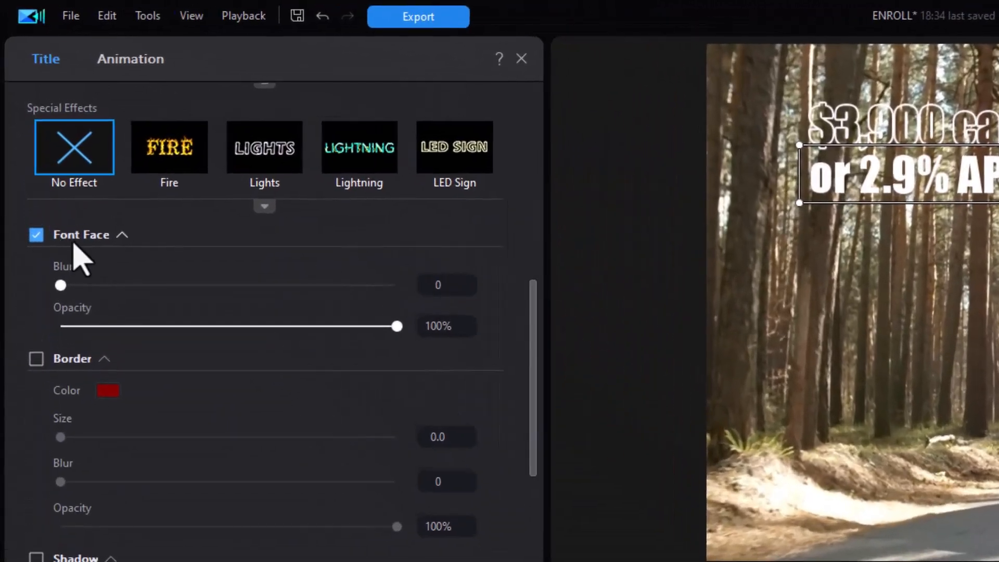
left_click(37, 236)
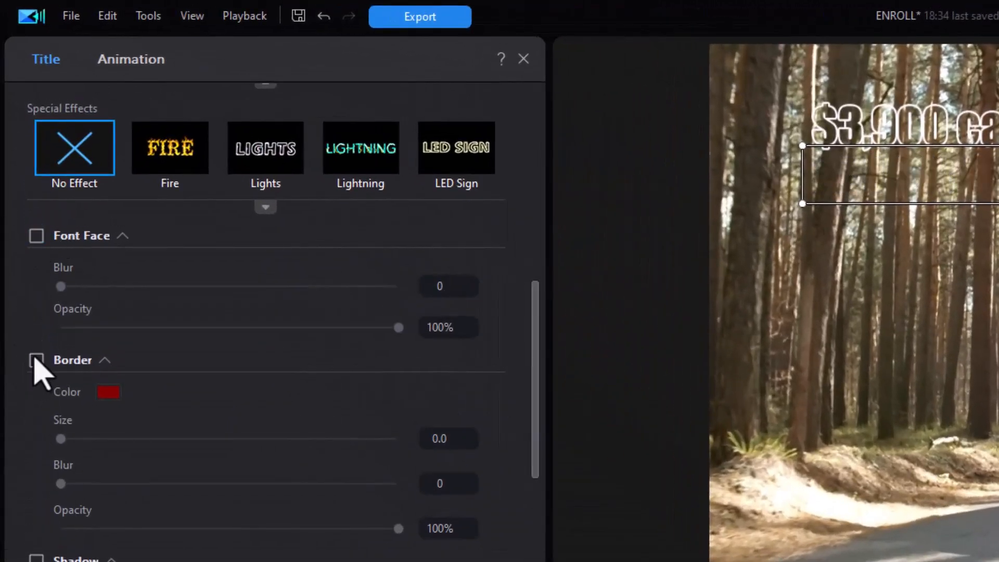
left_click(36, 360)
left_click(108, 393)
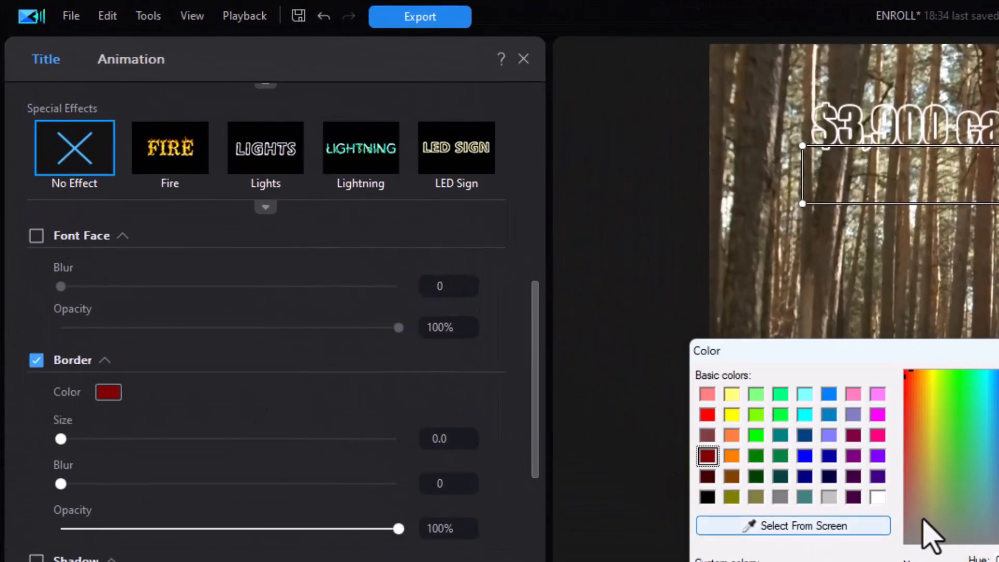
left_click(878, 497)
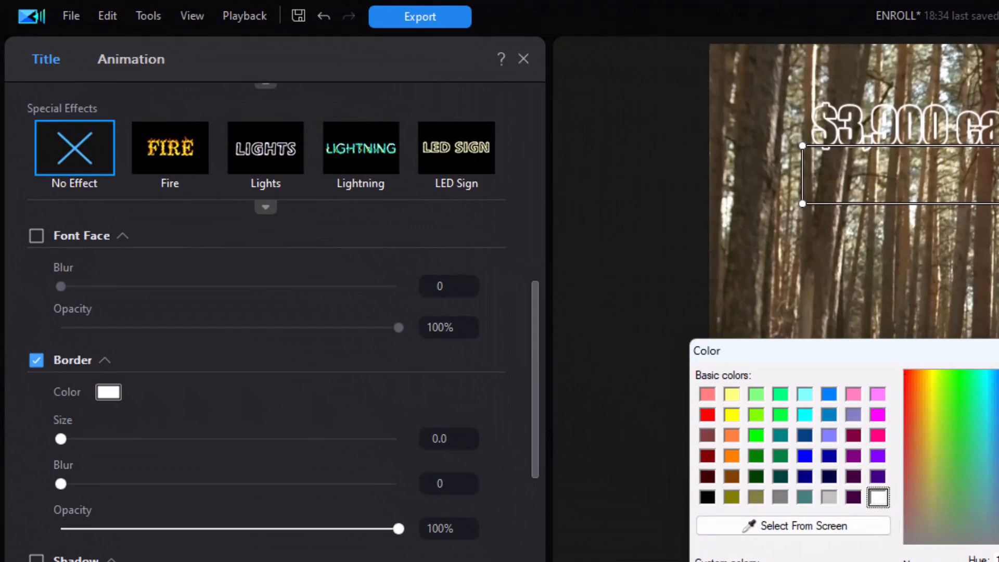
key("Return")
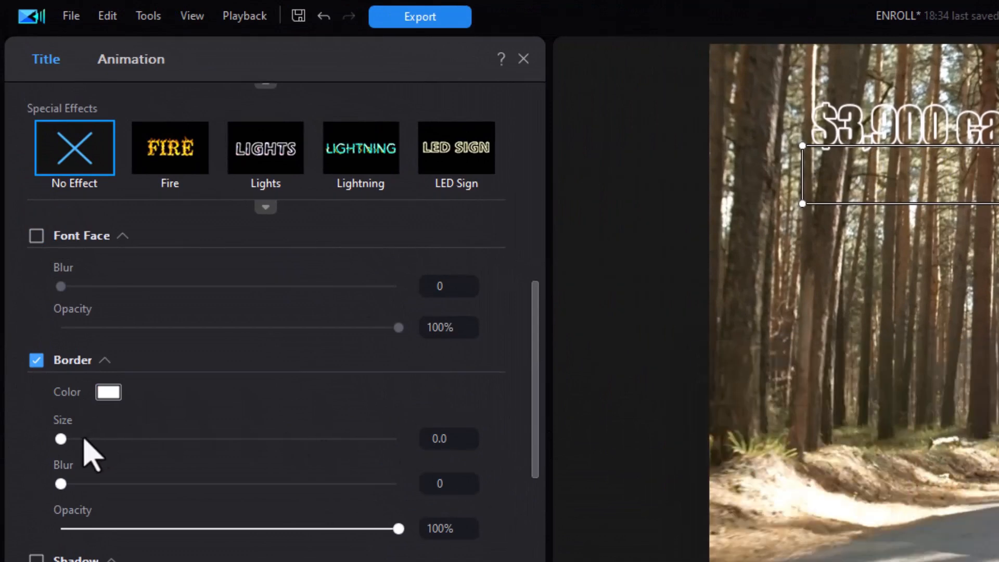
left_click(446, 438)
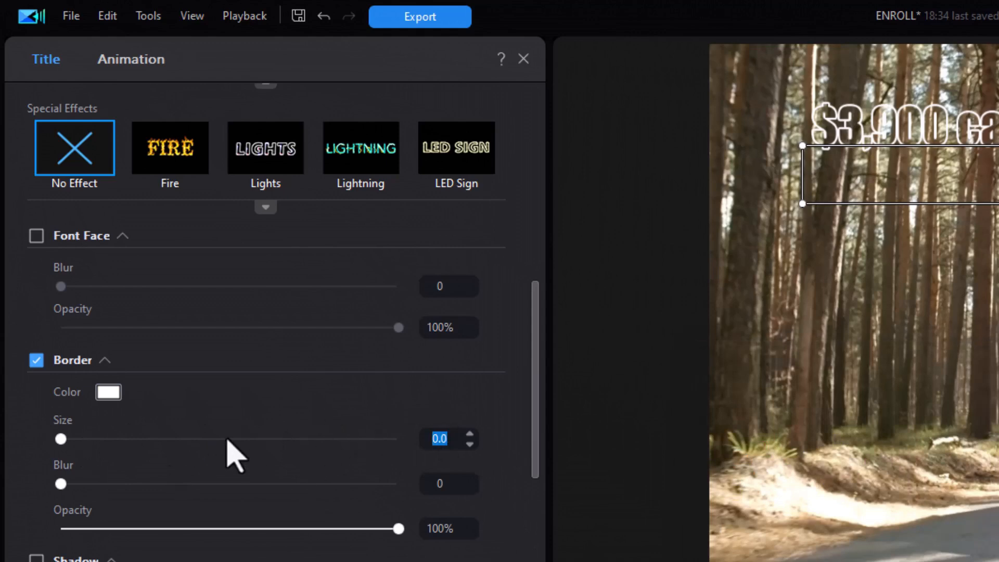
type("3.5")
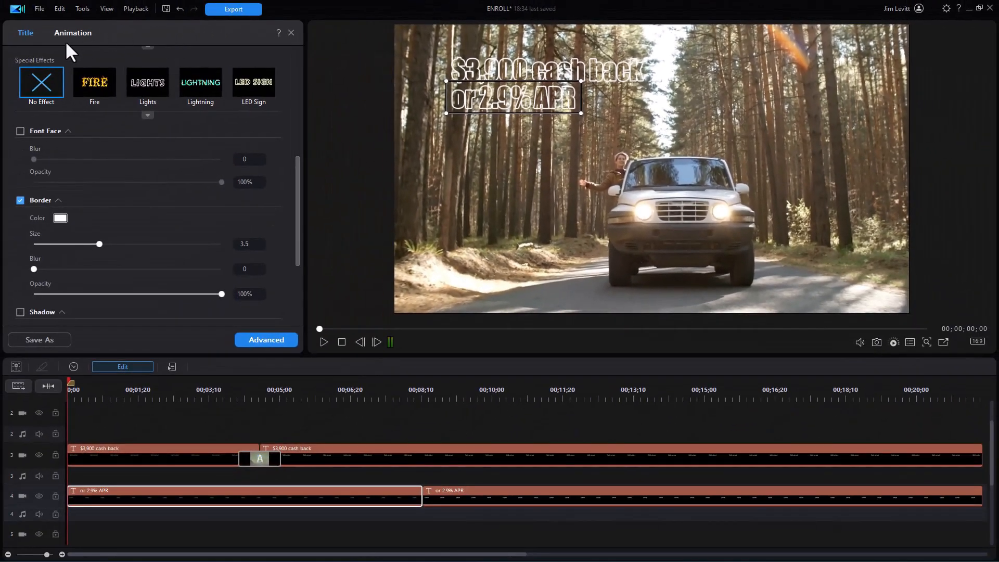
left_click(291, 32)
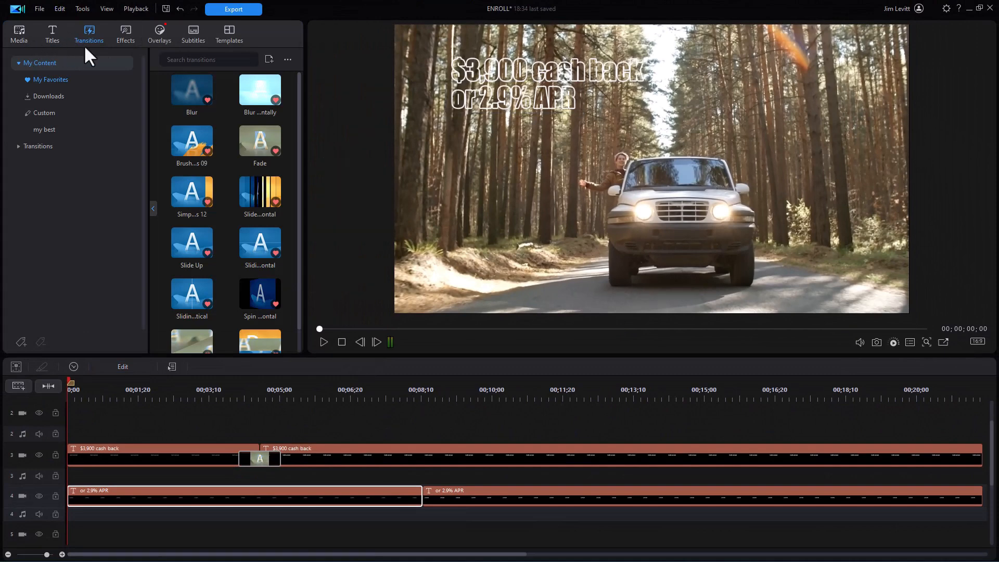
- Add a Fade transition between the two "or 2.9% APR" clips on track 4 and play back the title change
left_click_drag(261, 157, 417, 497)
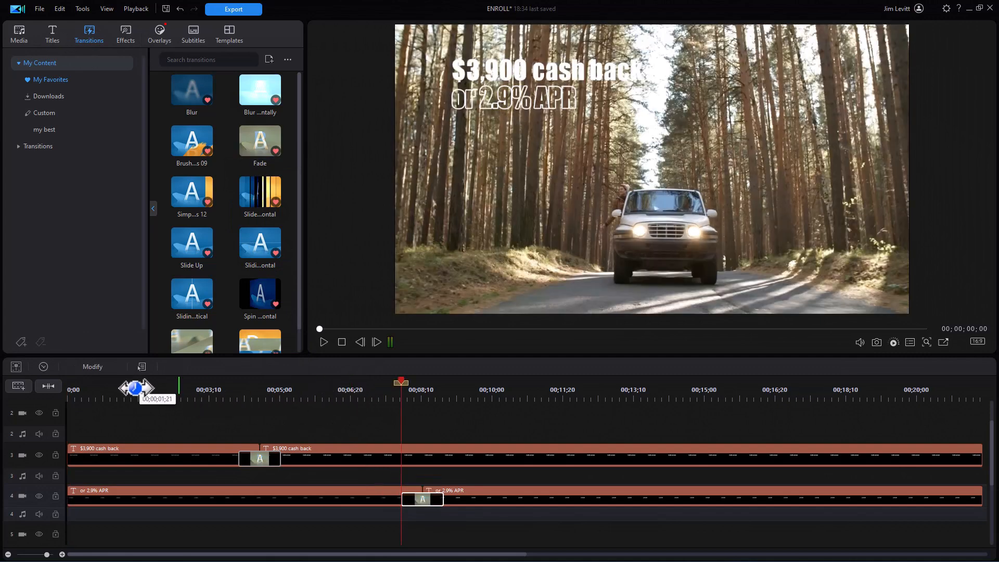
left_click(133, 388)
key("space")
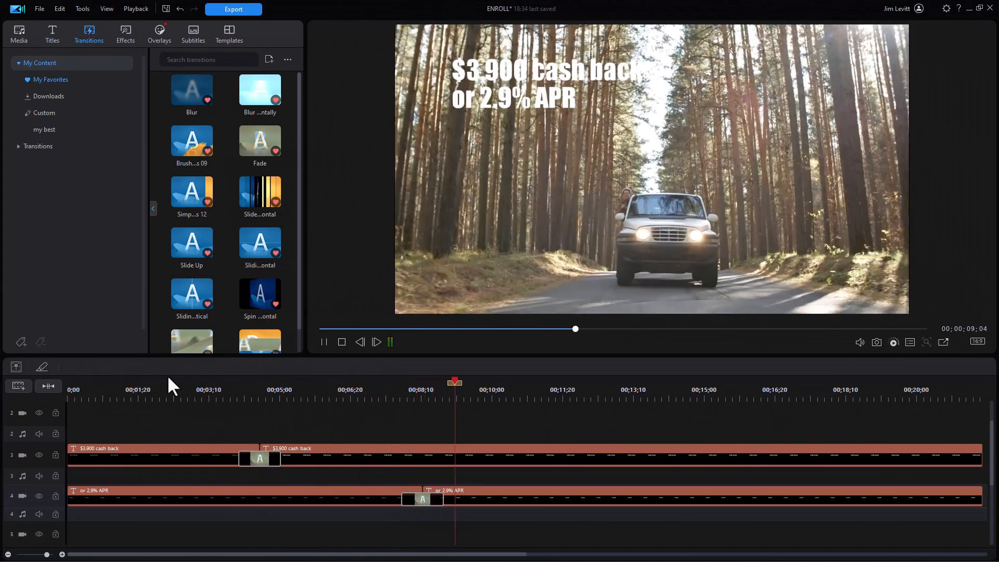
key("space")
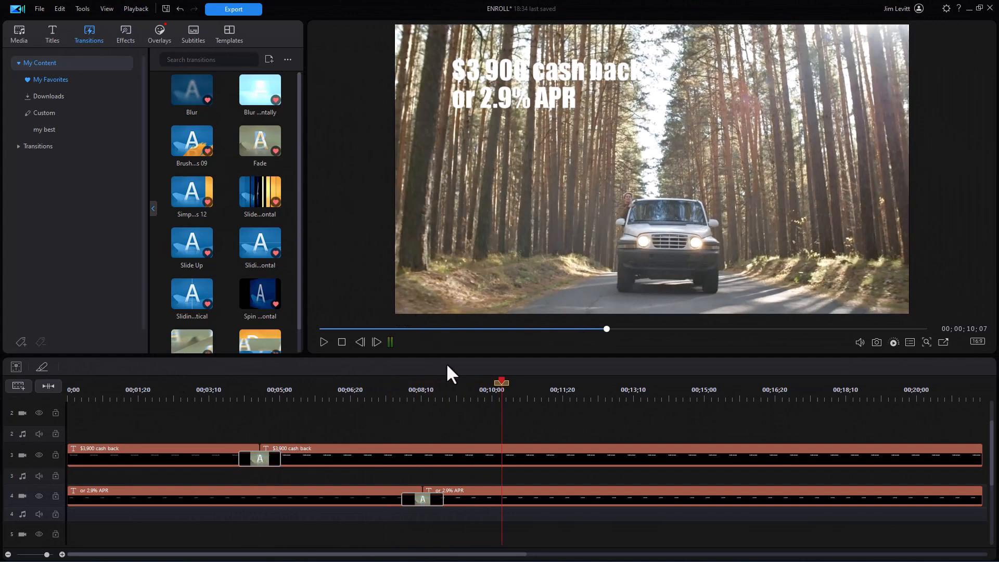
left_click(339, 390)
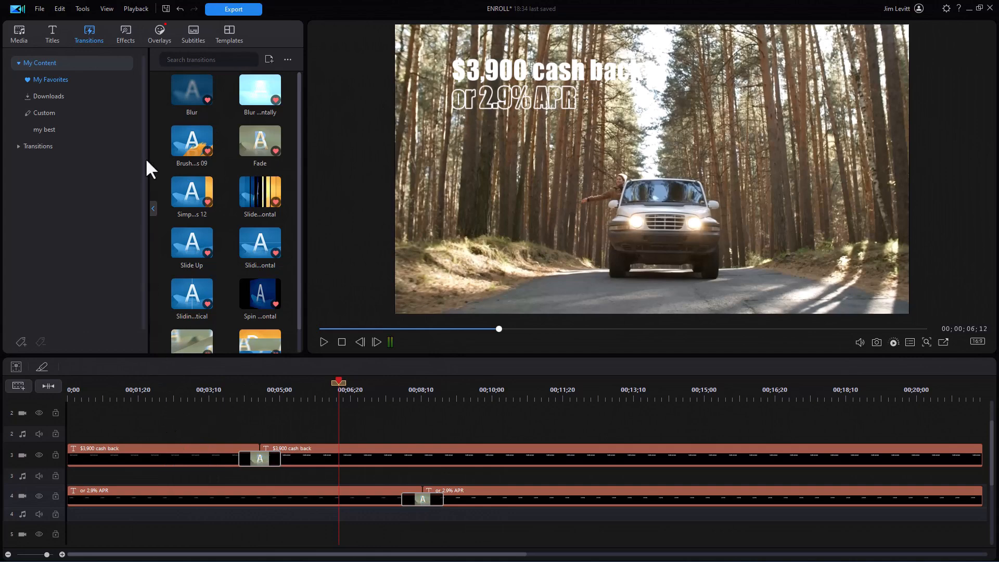
- Place the medium gray solid color board at the start of track 2 and extend it to 00;00;21;17, where the titles end
left_click(14, 29)
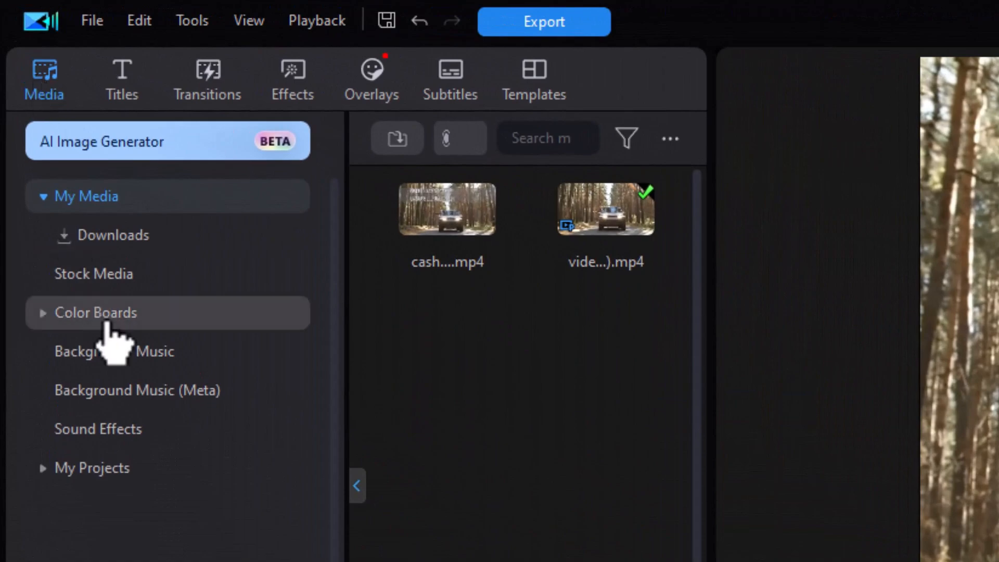
left_click(110, 323)
left_click_drag(435, 437, 89, 523)
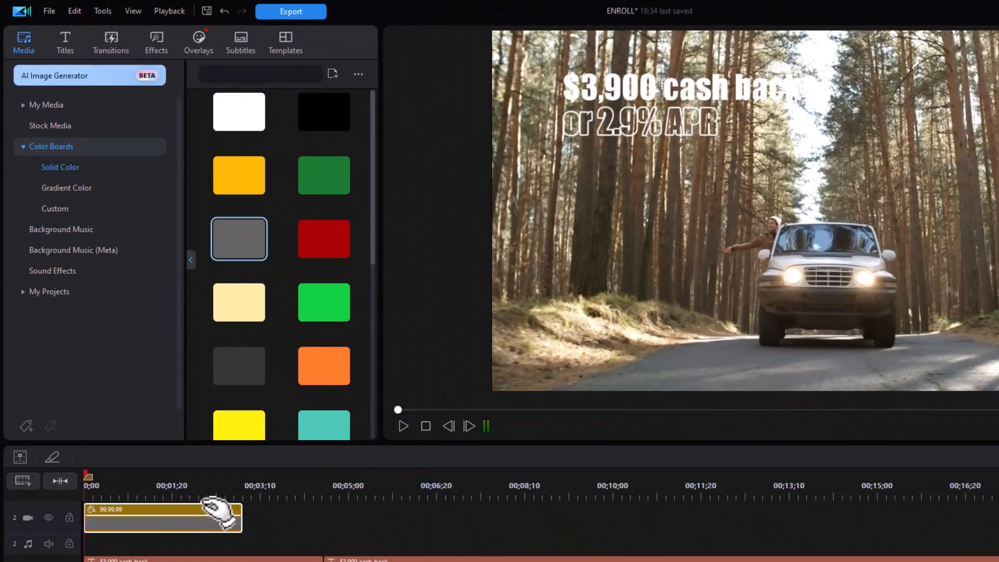
left_click_drag(216, 509, 224, 515)
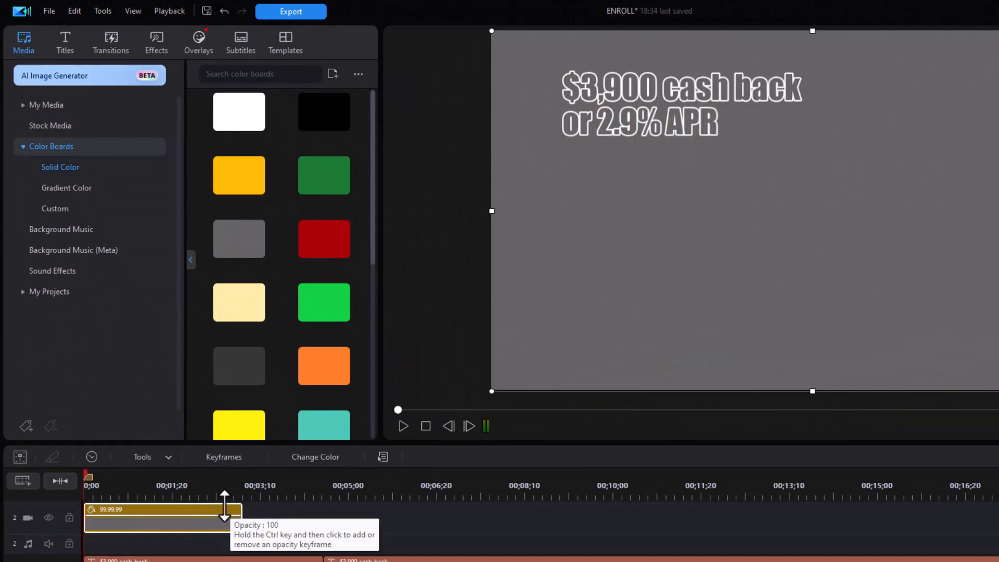
left_click_drag(250, 529, 996, 526)
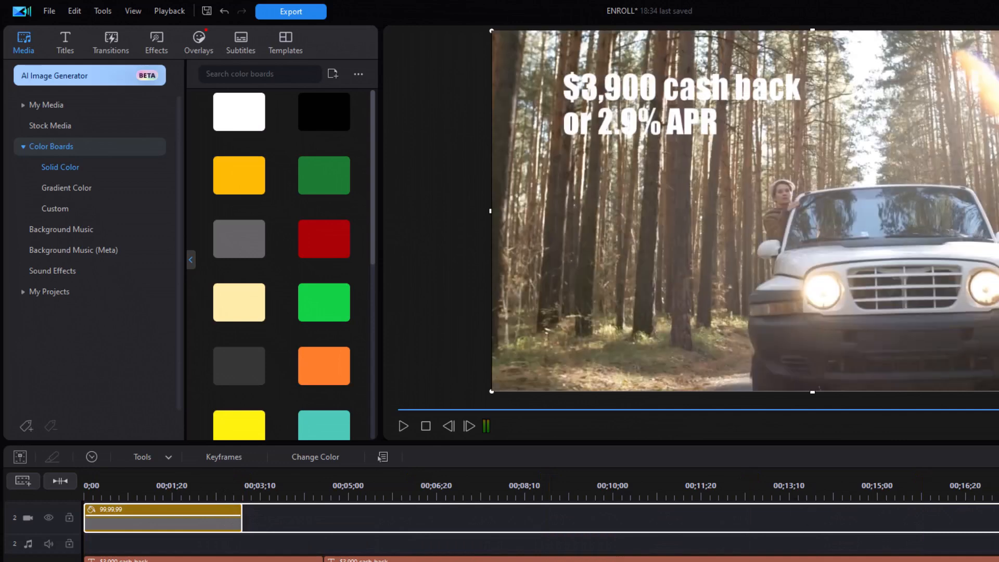
- Turn off Maintain aspect ratio for the gray color board on track 2 and lower its opacity so the video shows through
double_click(239, 524)
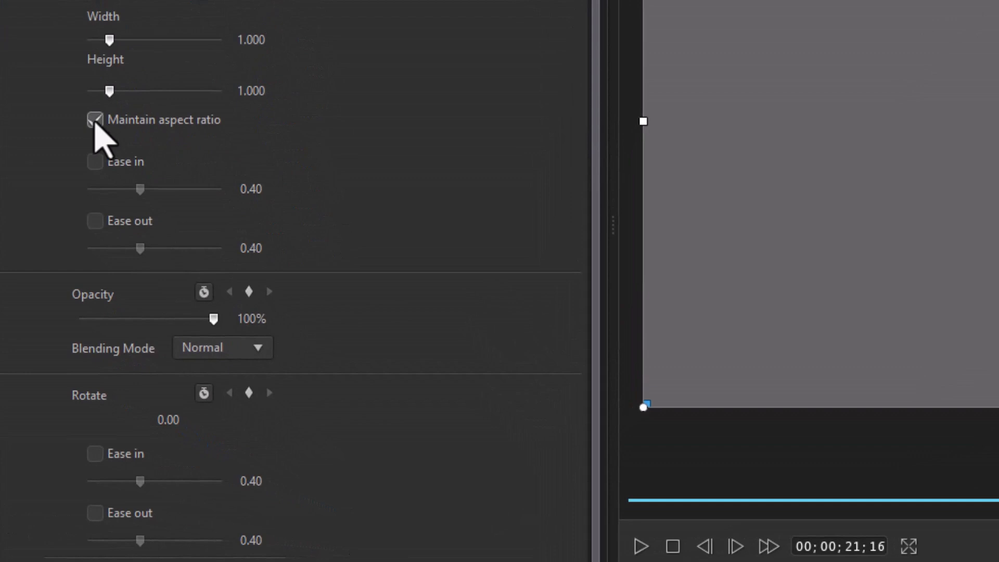
left_click(95, 121)
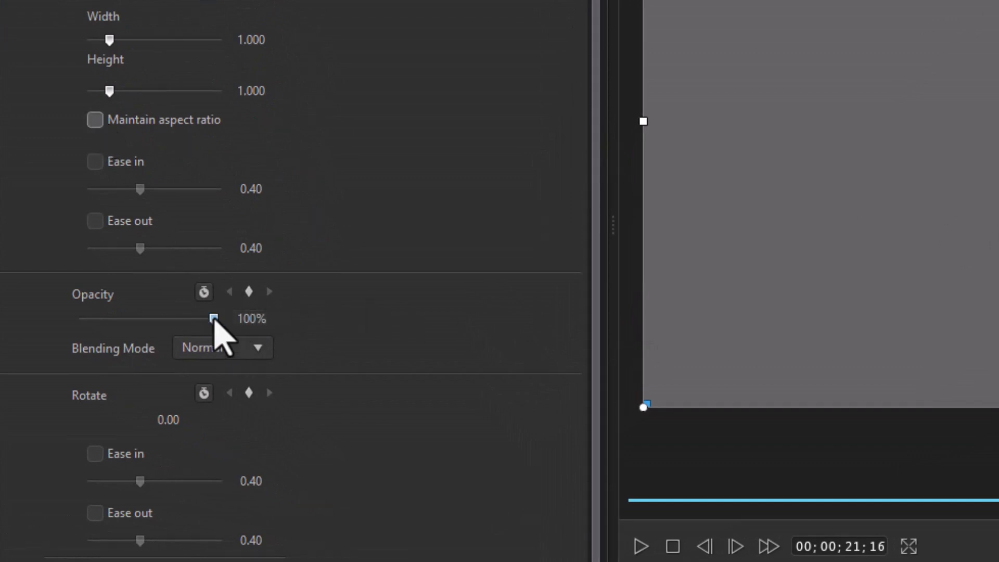
left_click_drag(213, 318, 138, 333)
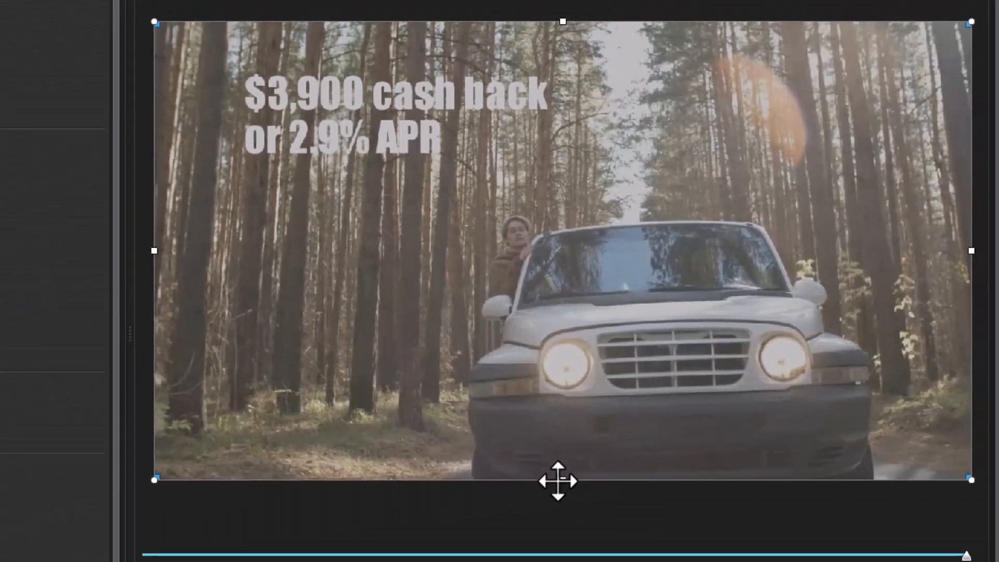
- Shrink the gray color board vertically into a full-width band just behind the two title lines
left_click_drag(561, 479, 520, 176)
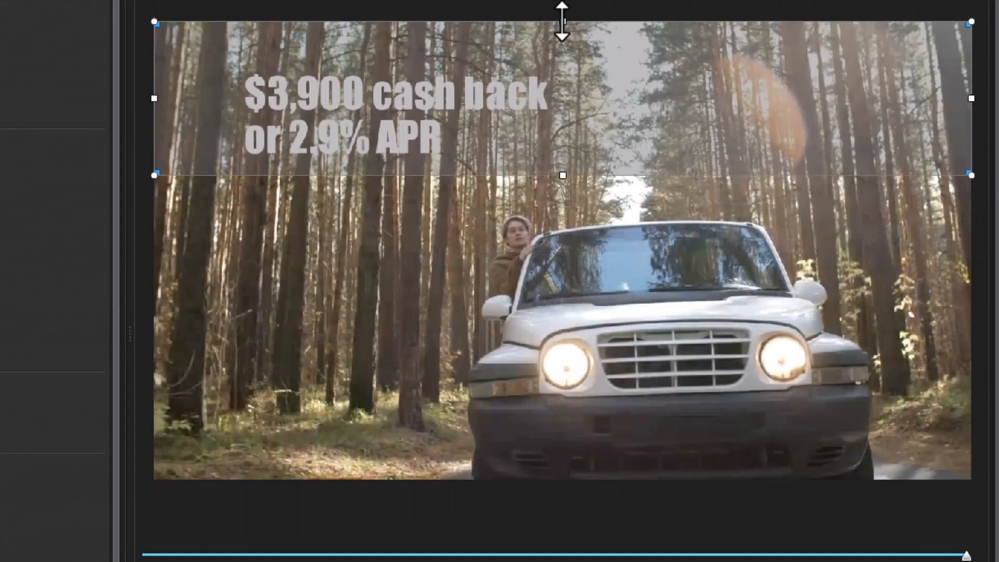
left_click_drag(560, 21, 561, 60)
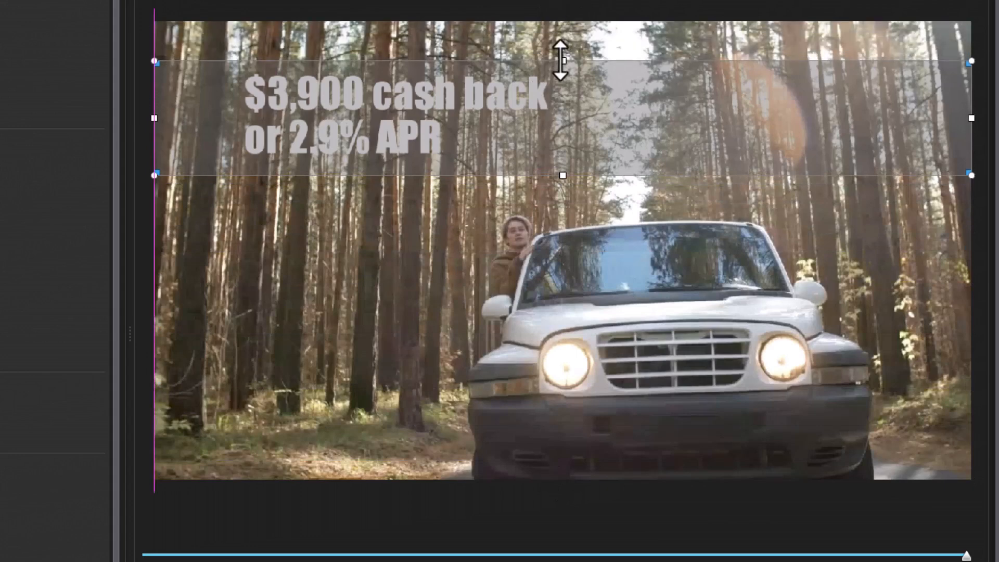
left_click_drag(562, 174, 564, 171)
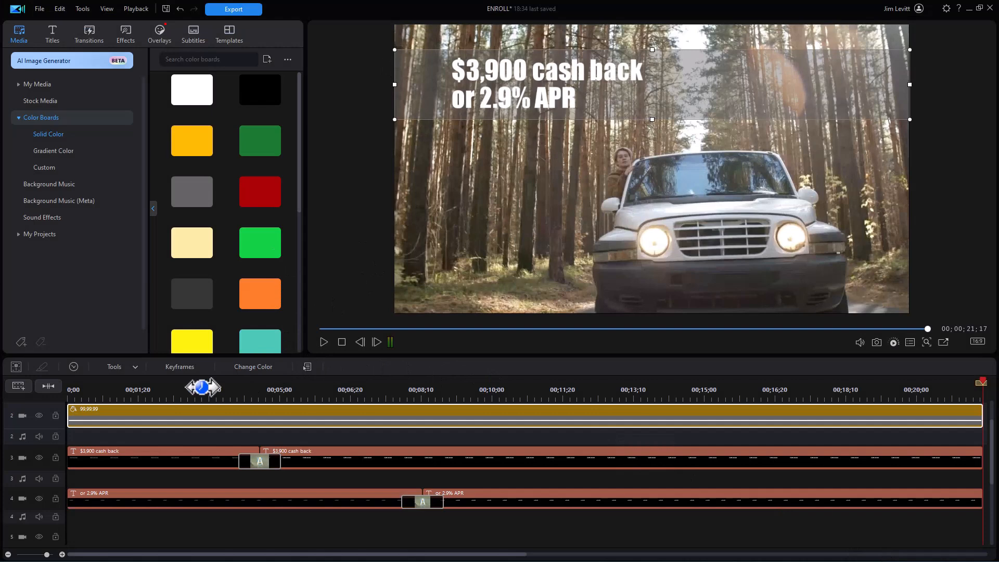
- Play the sequence from 00;00;02;12 to check both title fades over the gray band
left_click(170, 390)
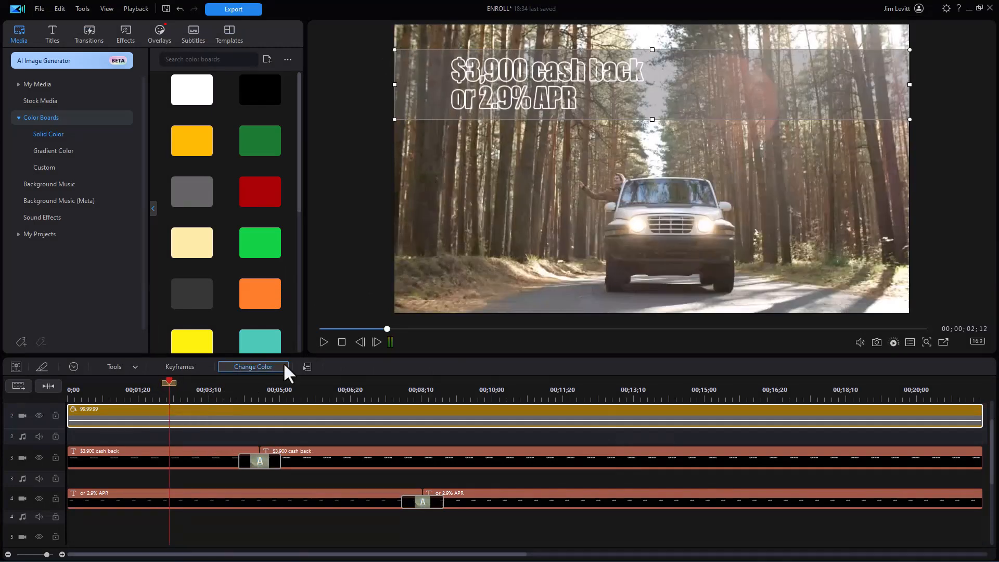
left_click(323, 342)
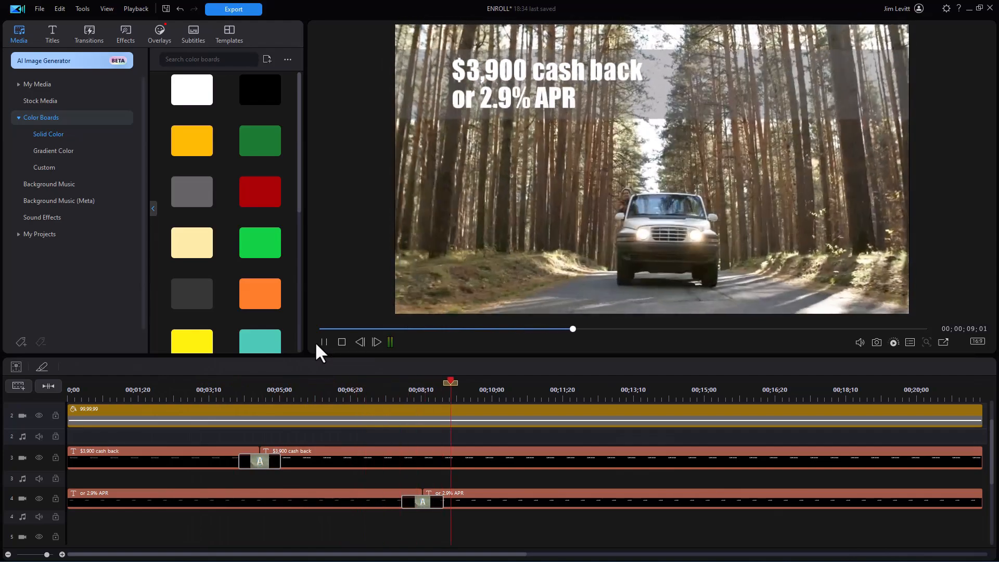
left_click(324, 341)
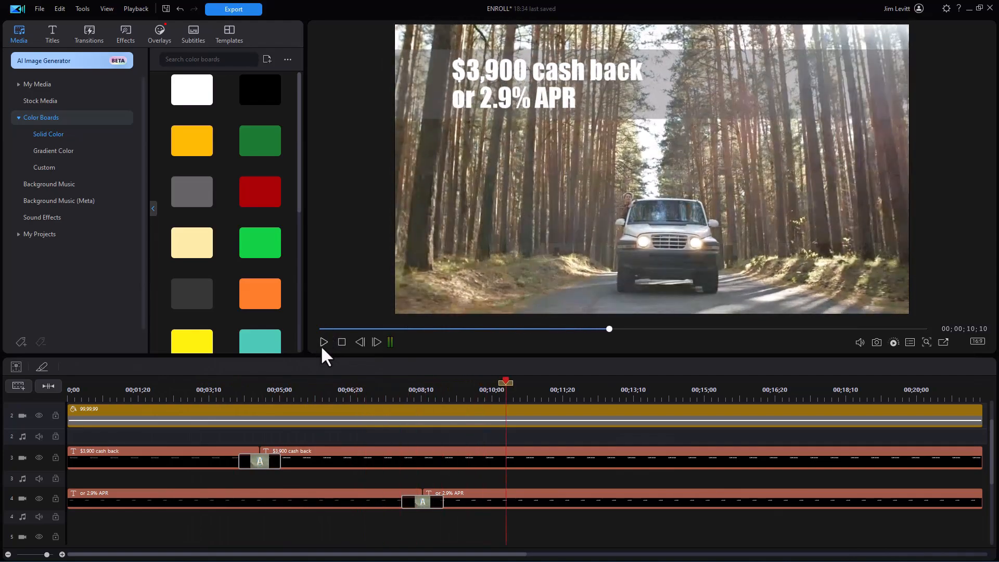